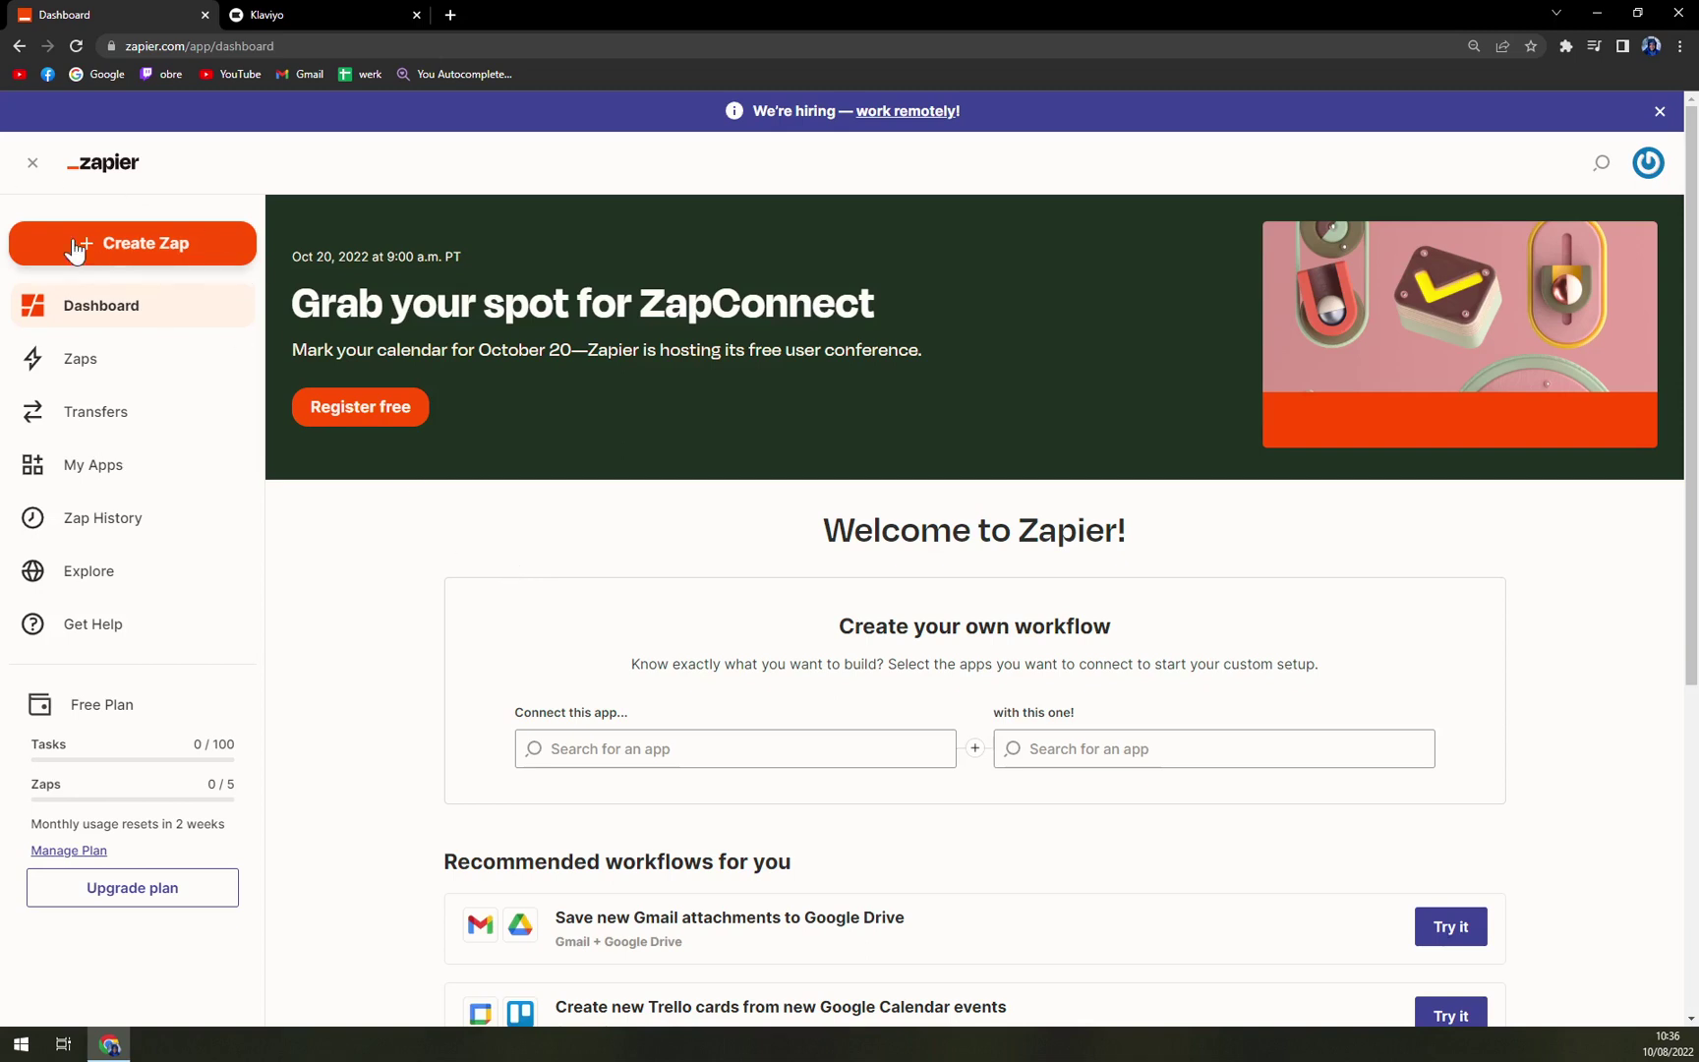
Step: Create a new Zap and pick Klaviyo, searched as 'klavi', as the trigger app
{"action": "left_click", "coordinate": [131, 261]}
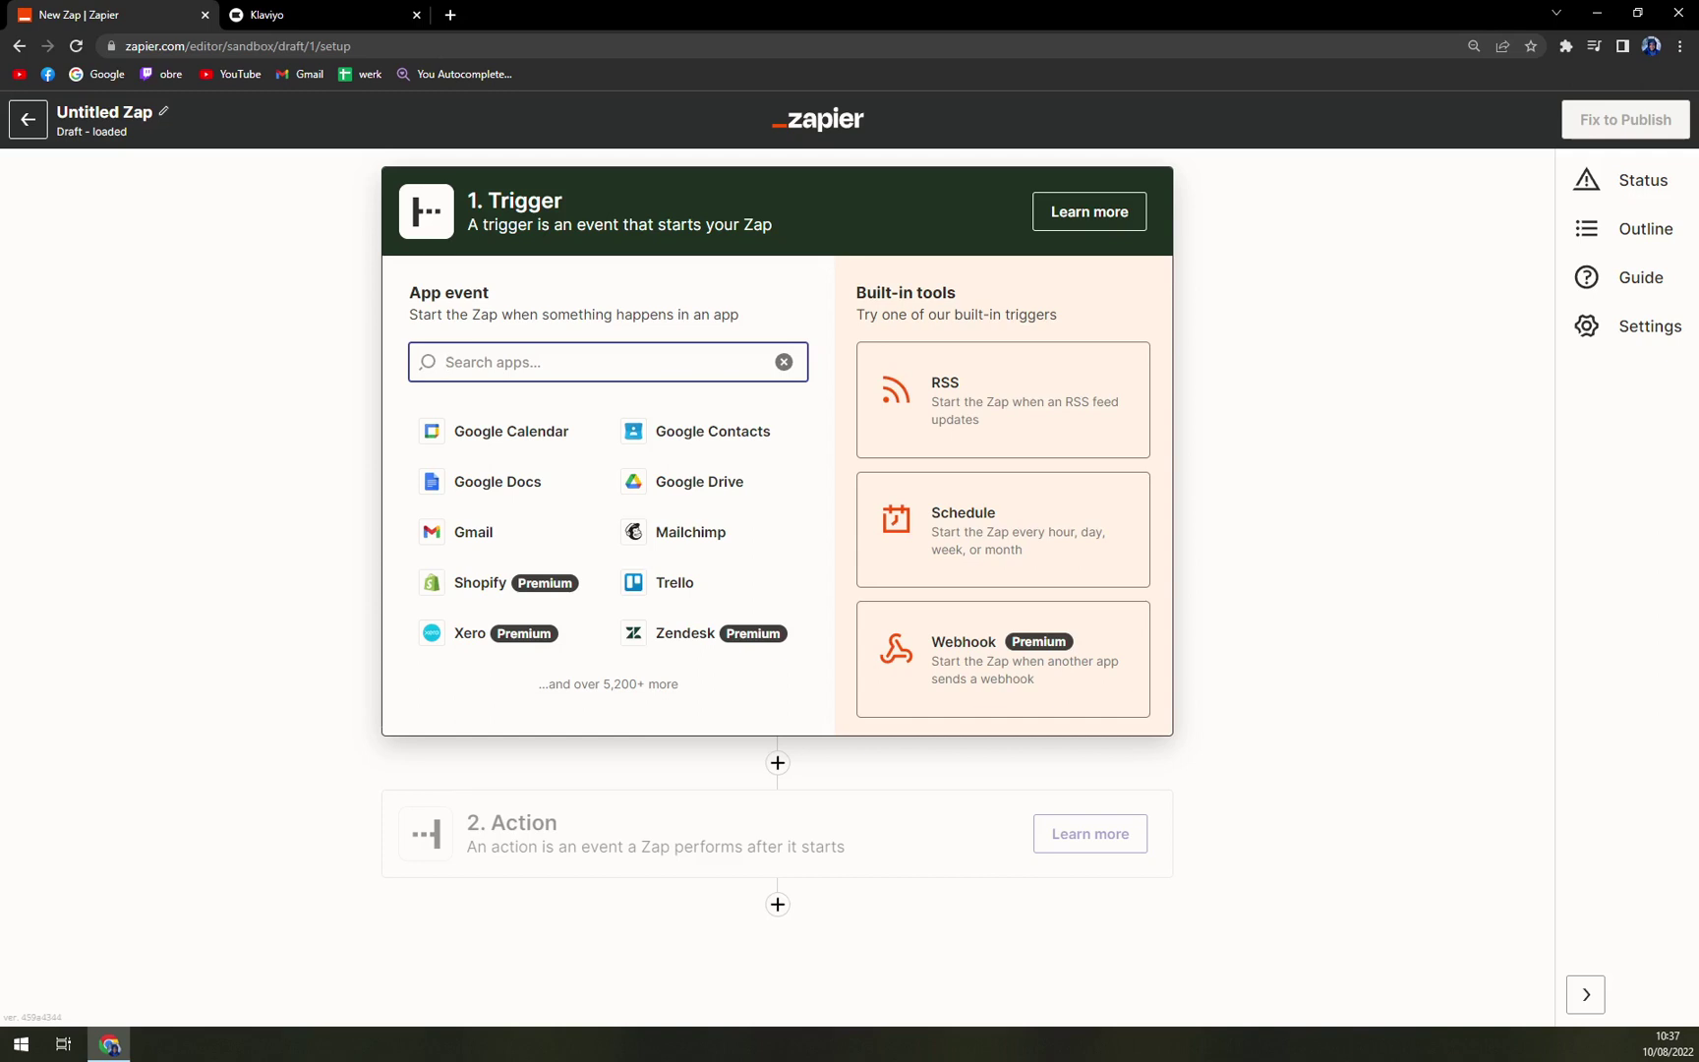
{"action": "type", "text": "klavi"}
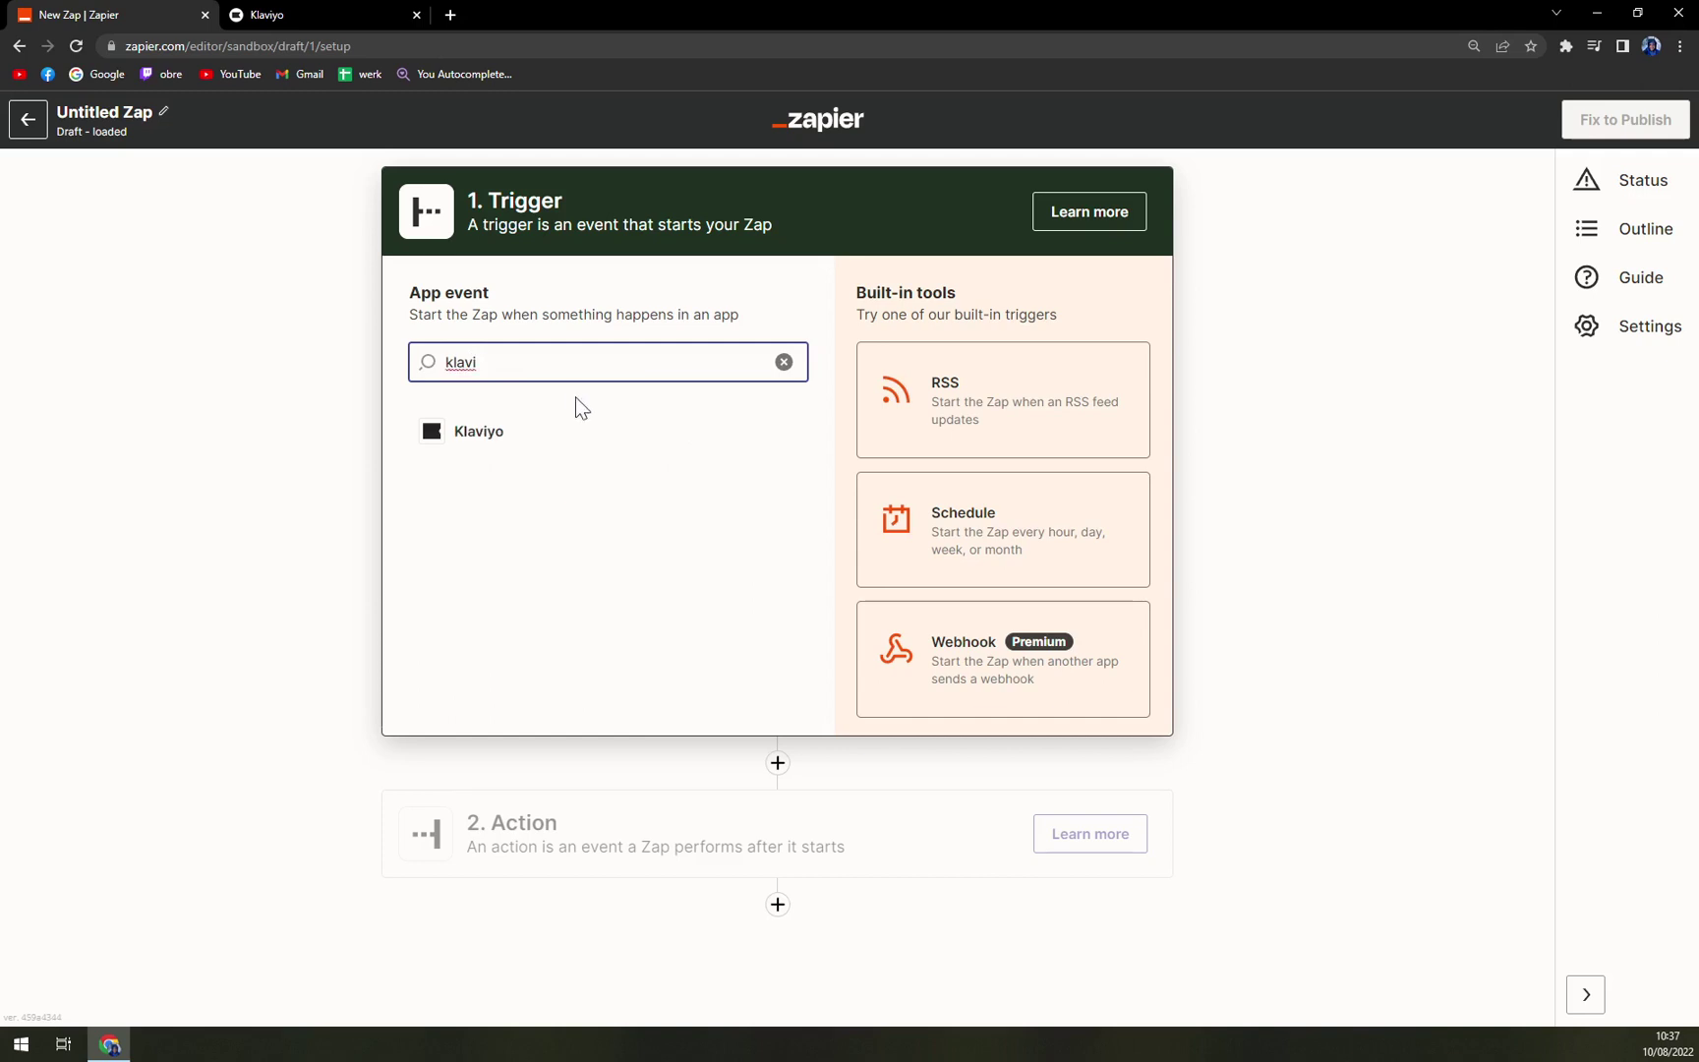
{"action": "left_click", "coordinate": [481, 432]}
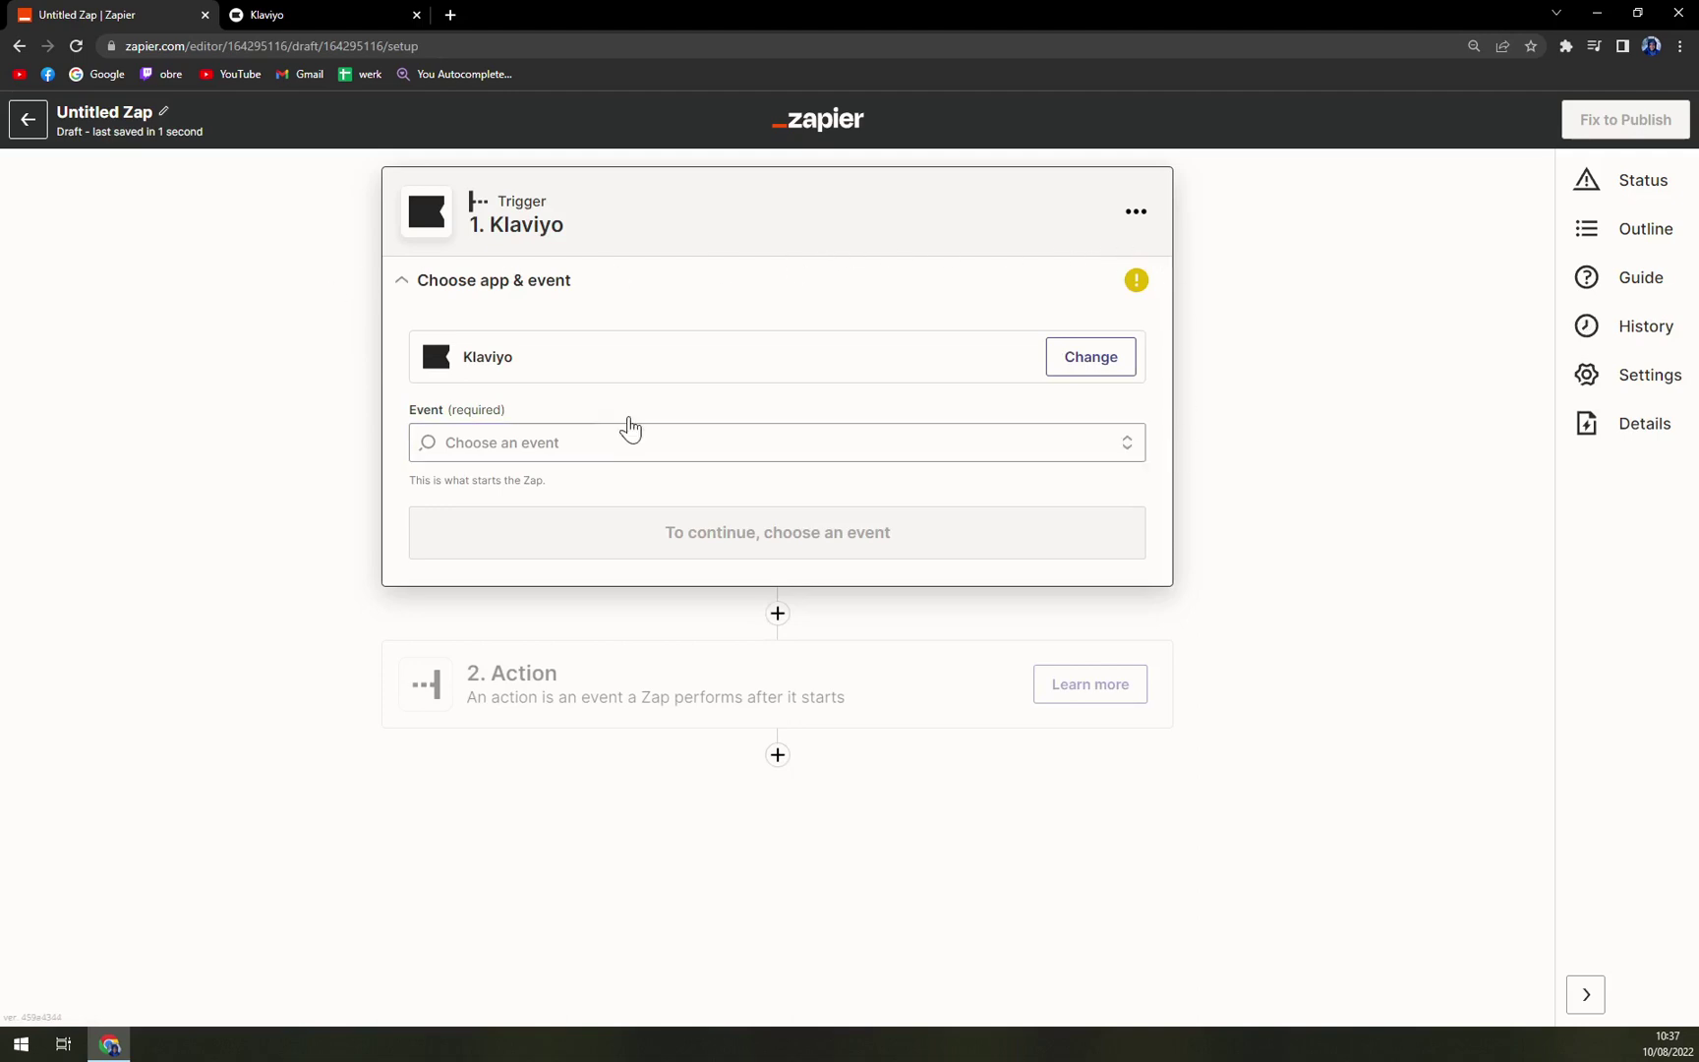
Step: Set the Klaviyo trigger event to New Event and connect the existing Klaviyo Site ID account
{"action": "left_click", "coordinate": [425, 438]}
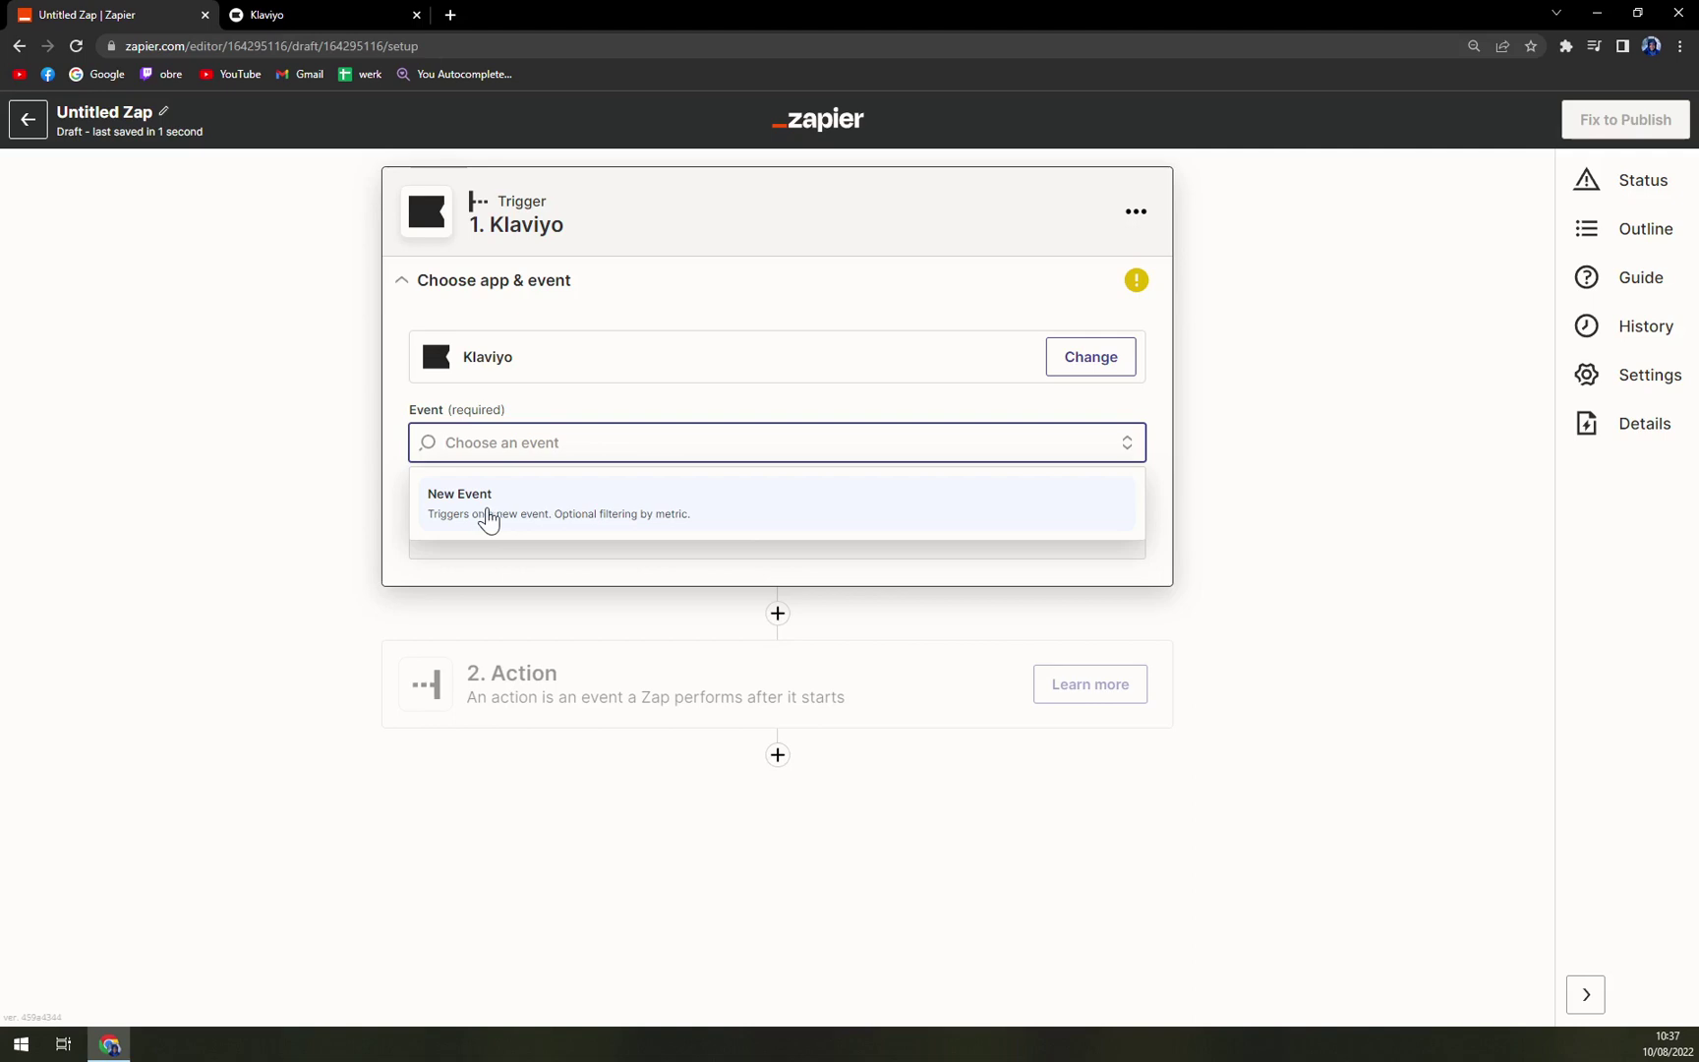
{"action": "left_click", "coordinate": [507, 521]}
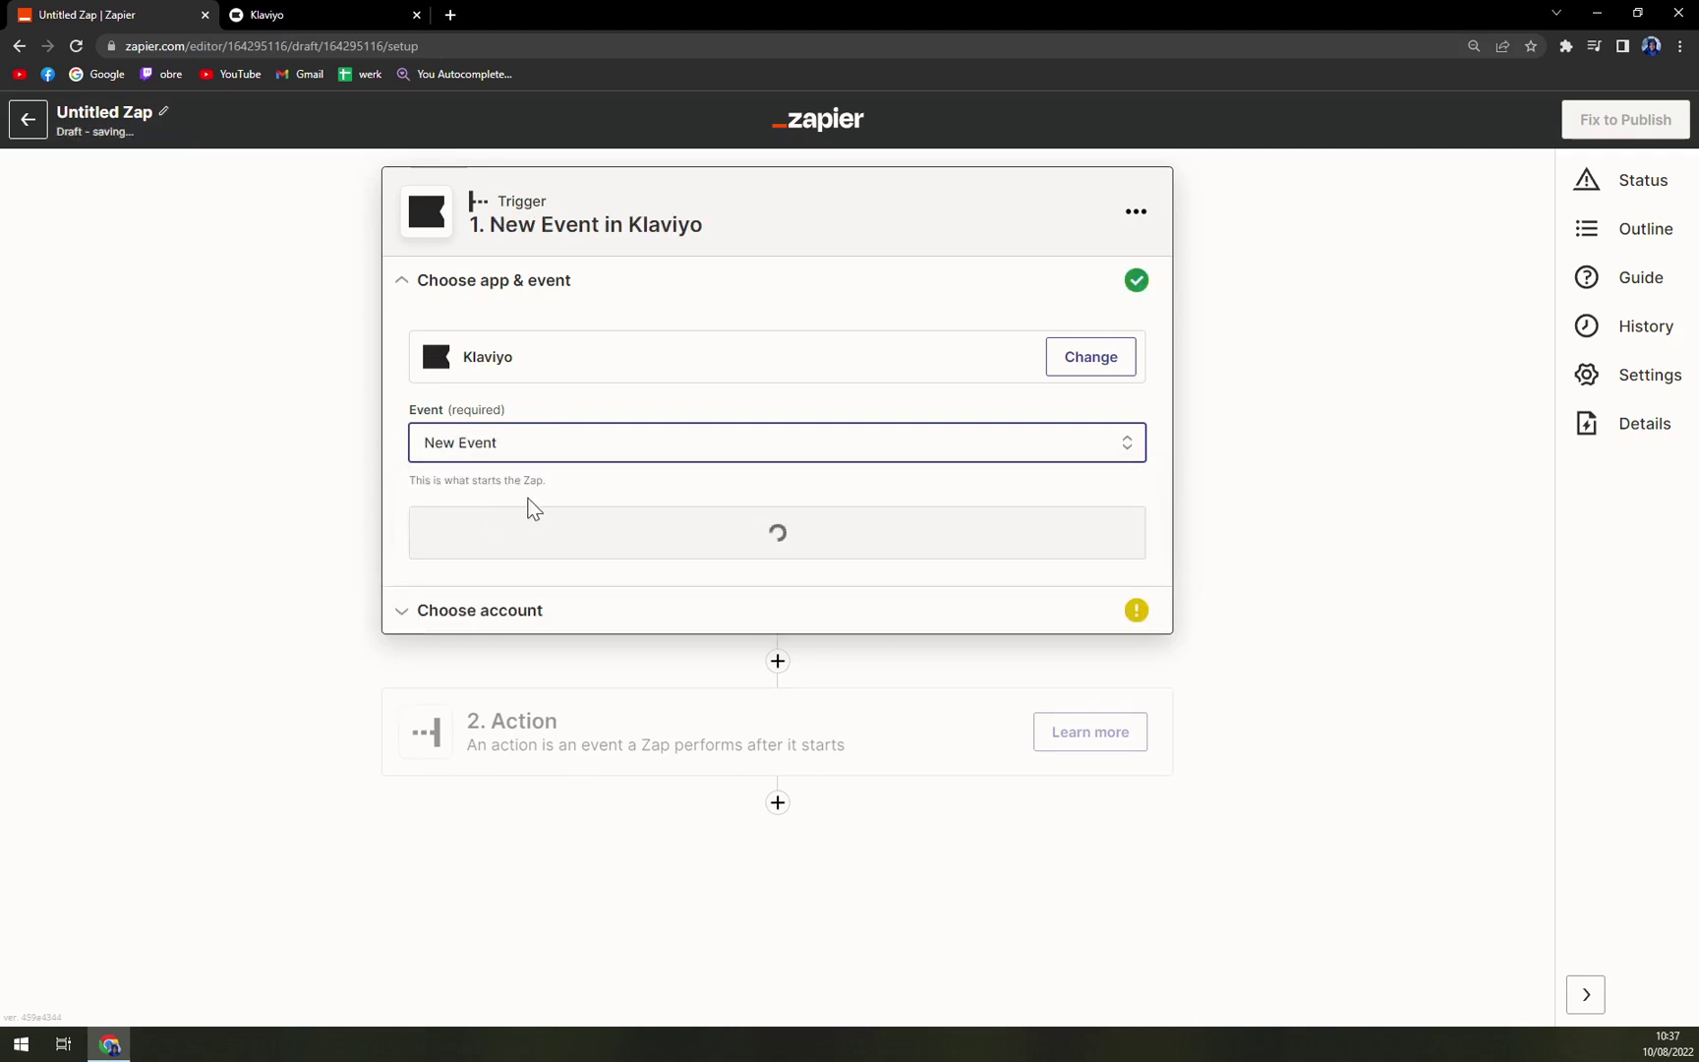
{"action": "left_click", "coordinate": [656, 548]}
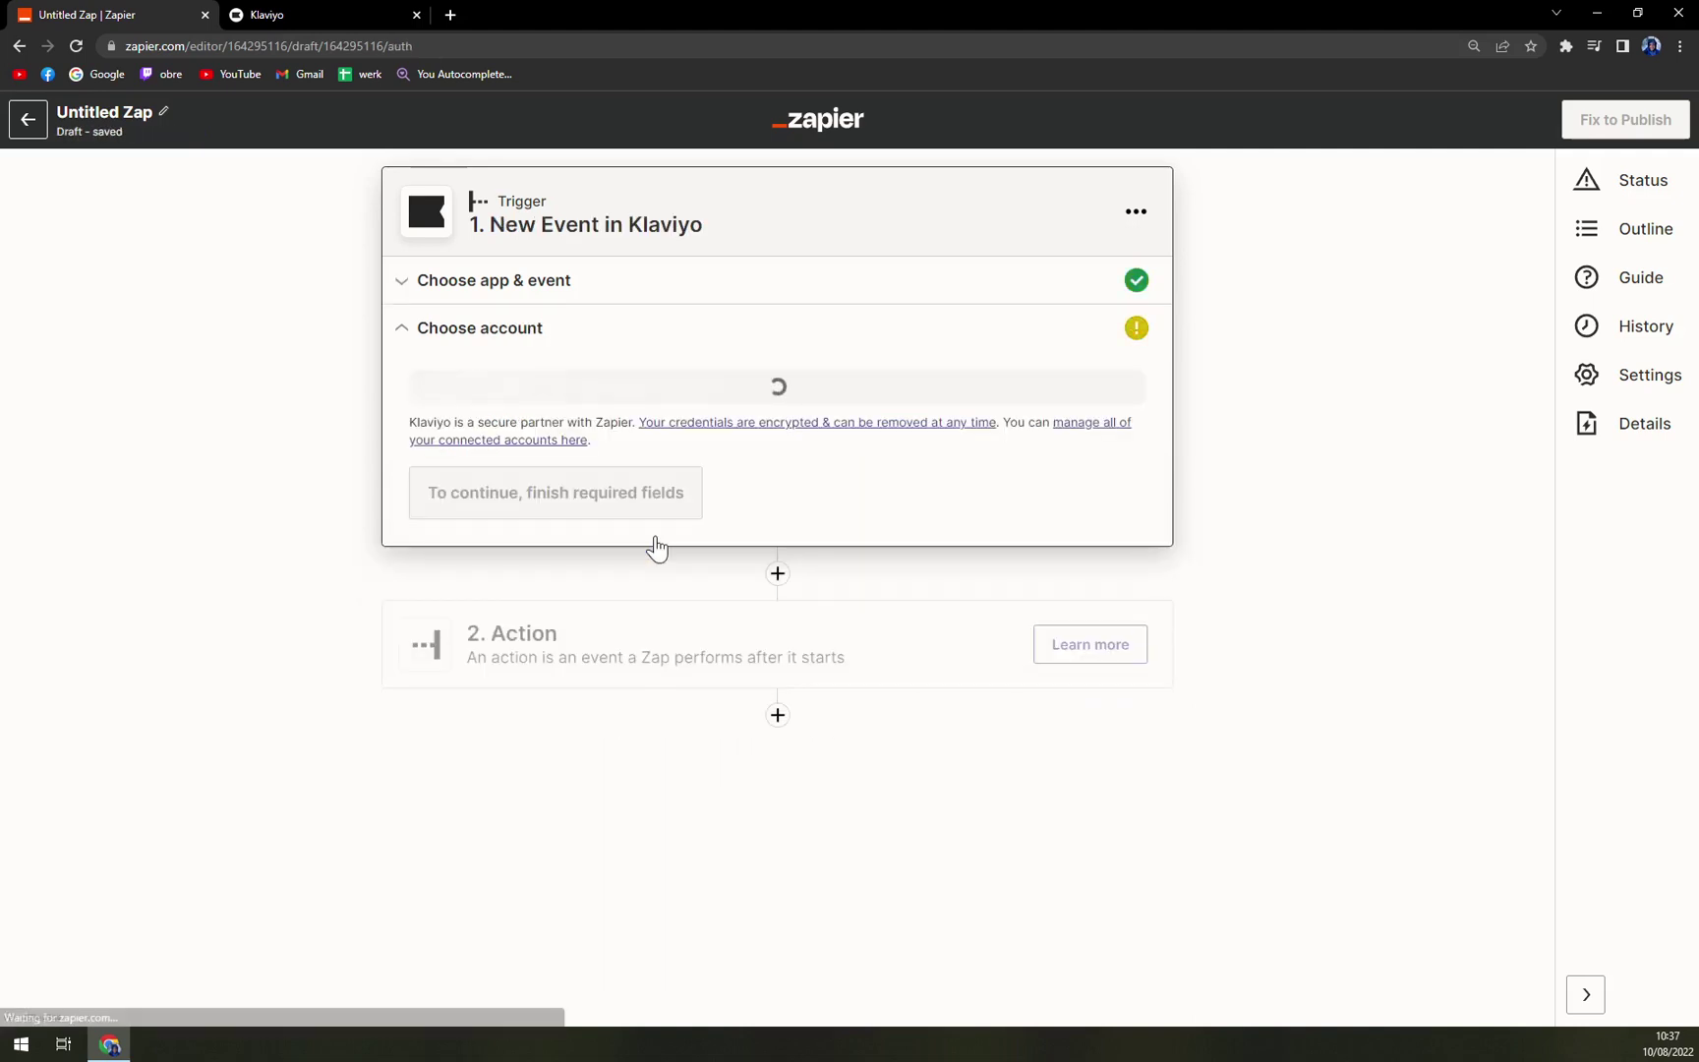
{"action": "left_click", "coordinate": [479, 421]}
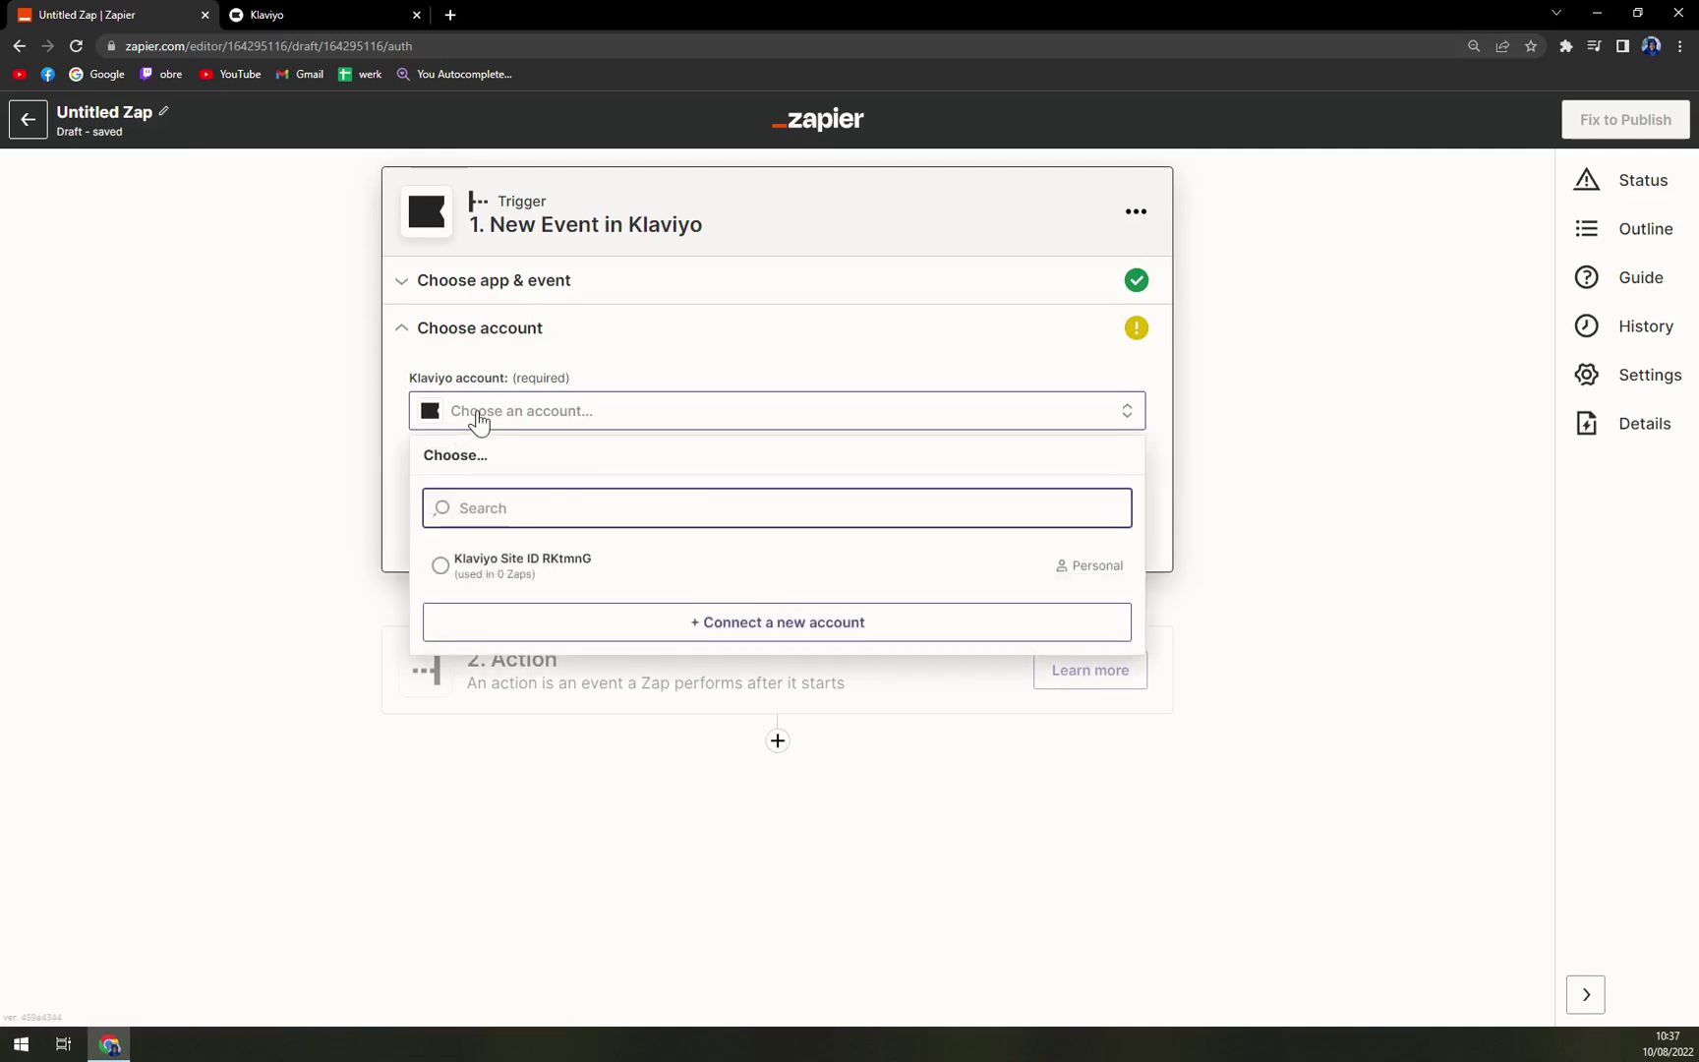
{"action": "left_click", "coordinate": [556, 581]}
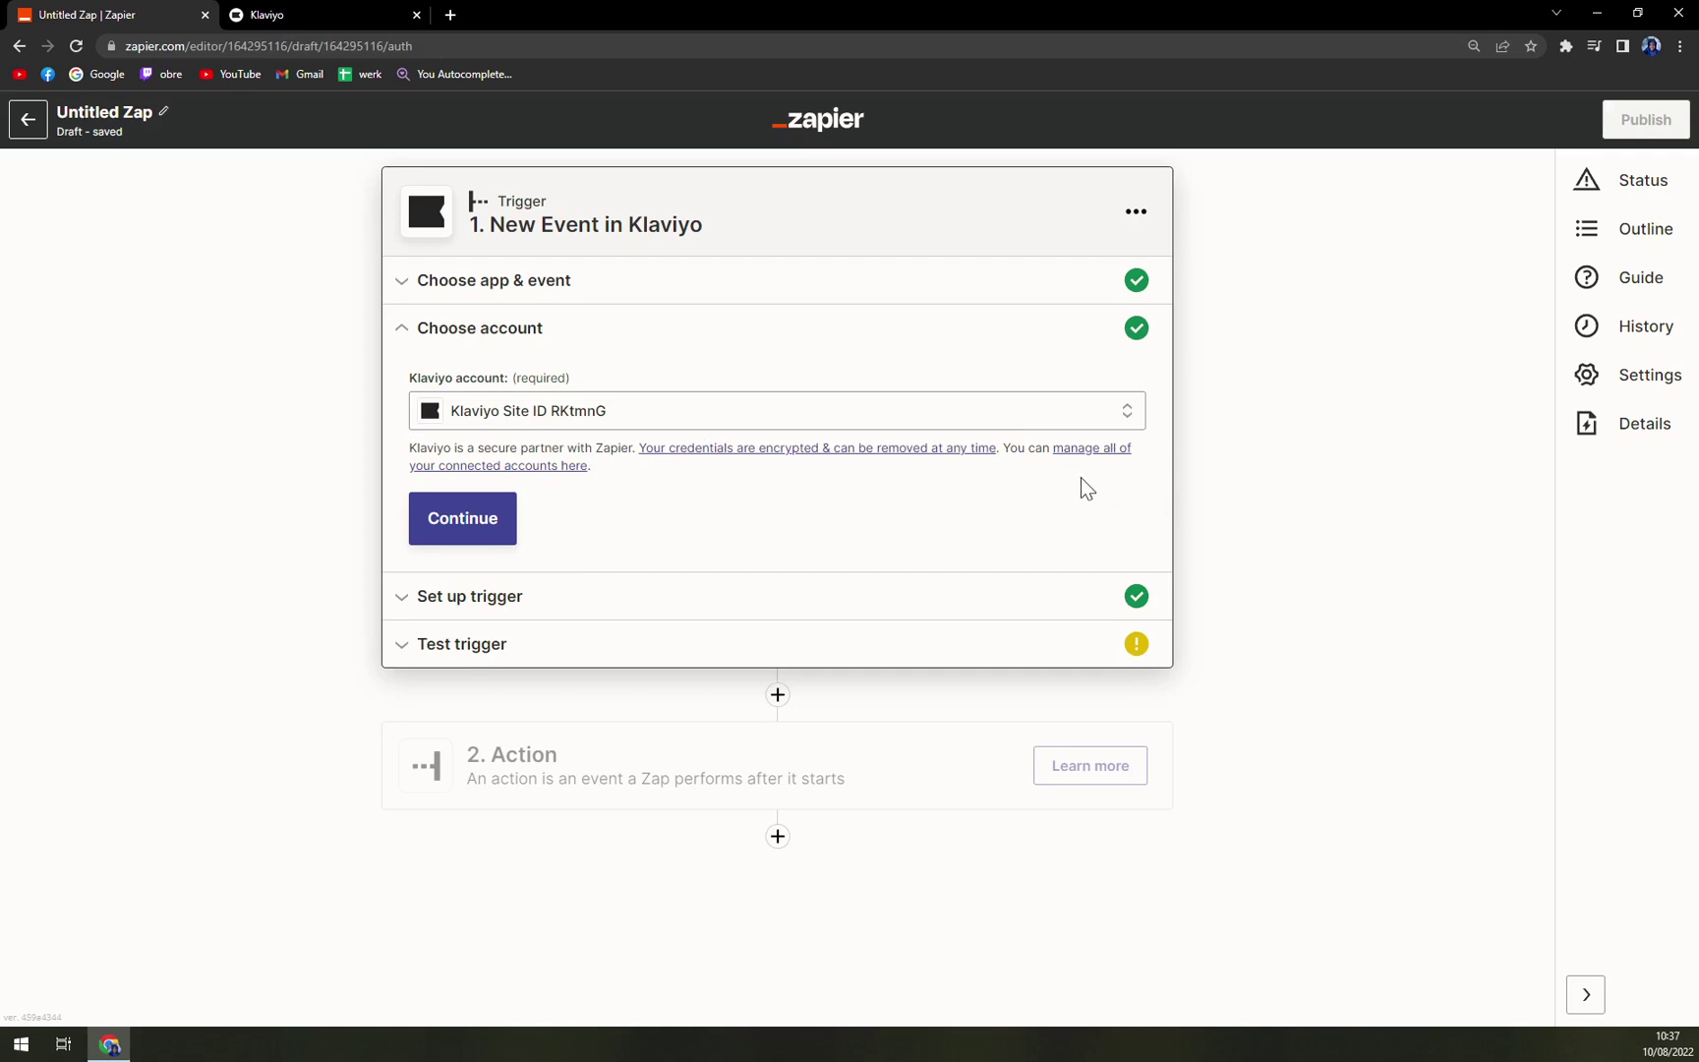
Step: Go to the API Keys section of the Klaviyo account settings
{"action": "left_click", "coordinate": [324, 13]}
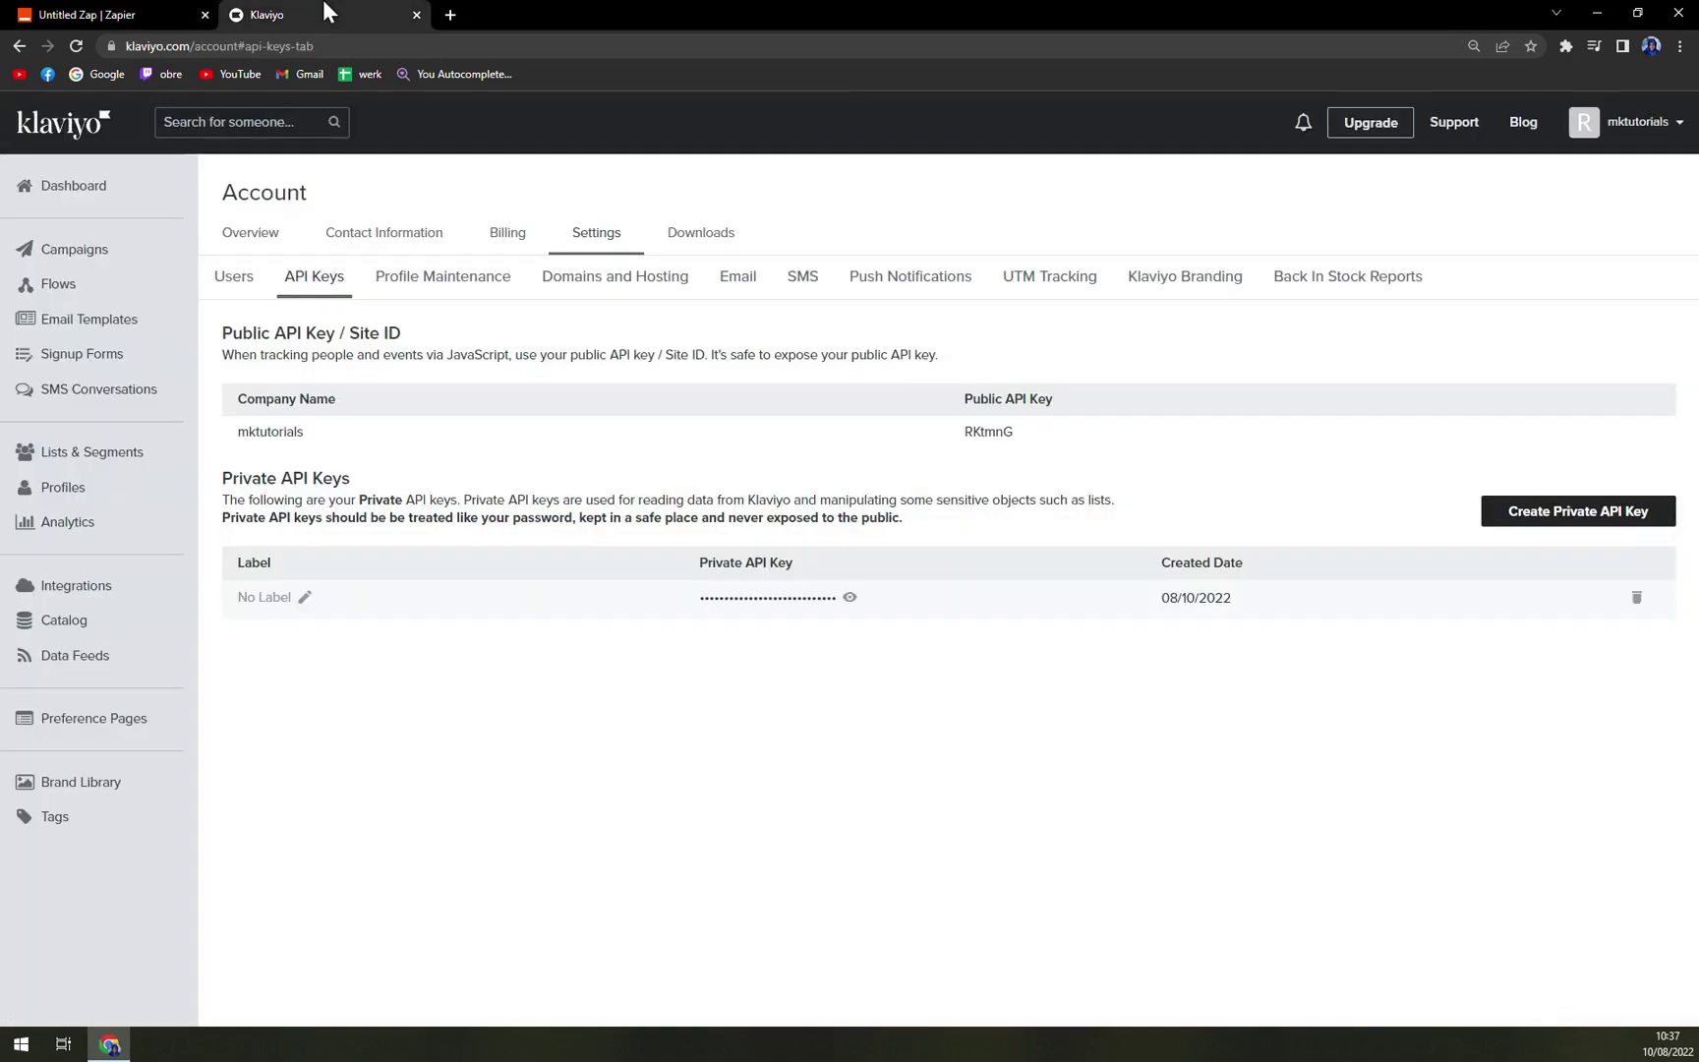
{"action": "left_click", "coordinate": [1621, 138]}
{"action": "left_click", "coordinate": [1600, 189]}
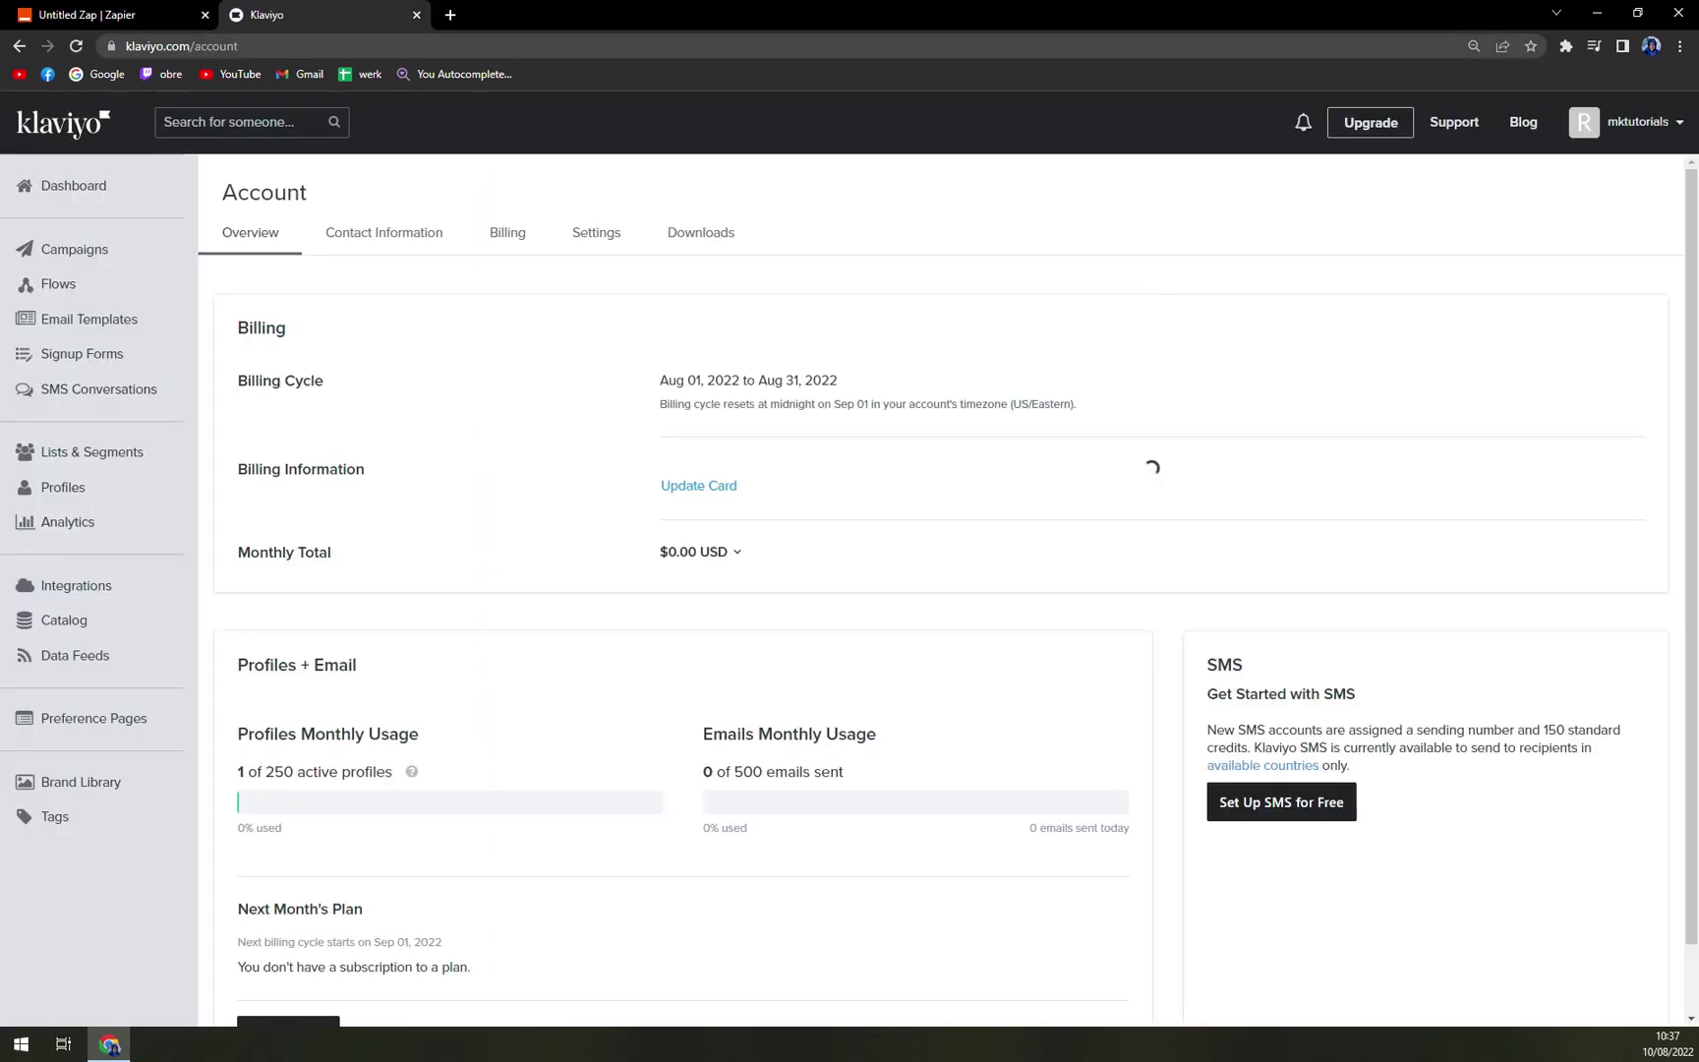
{"action": "key", "text": "ctrl+shift+Tab"}
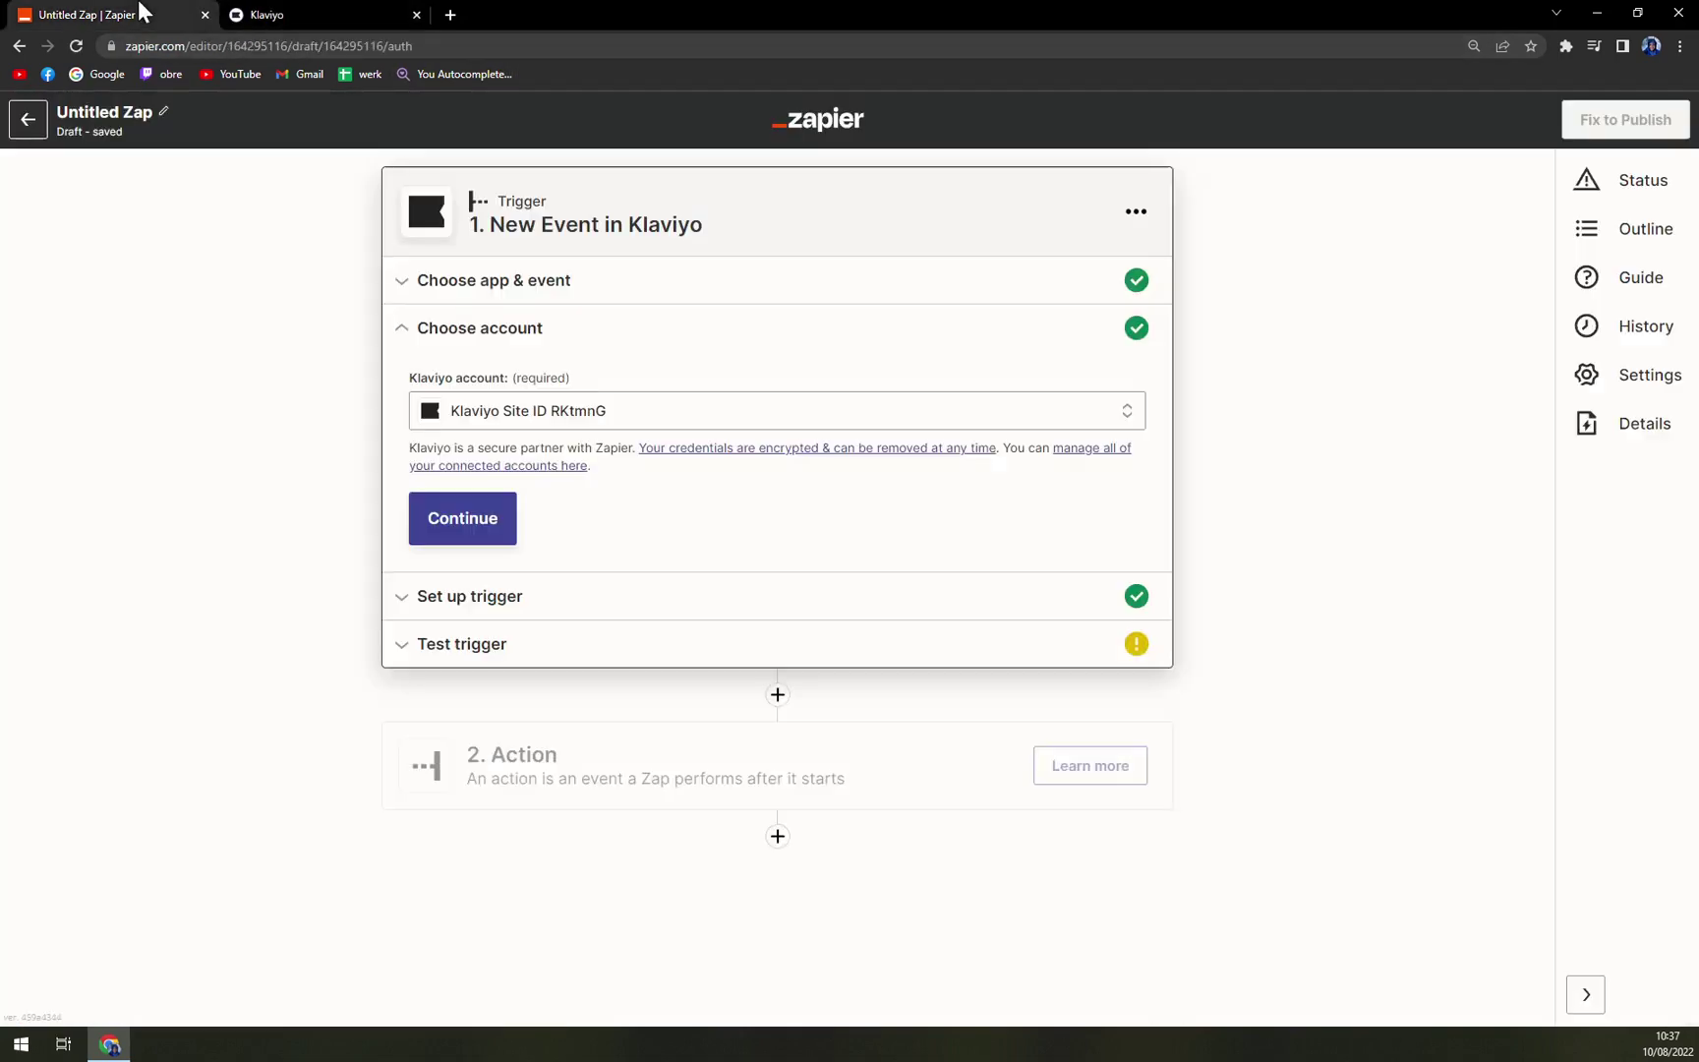
{"action": "left_click", "coordinate": [341, 11]}
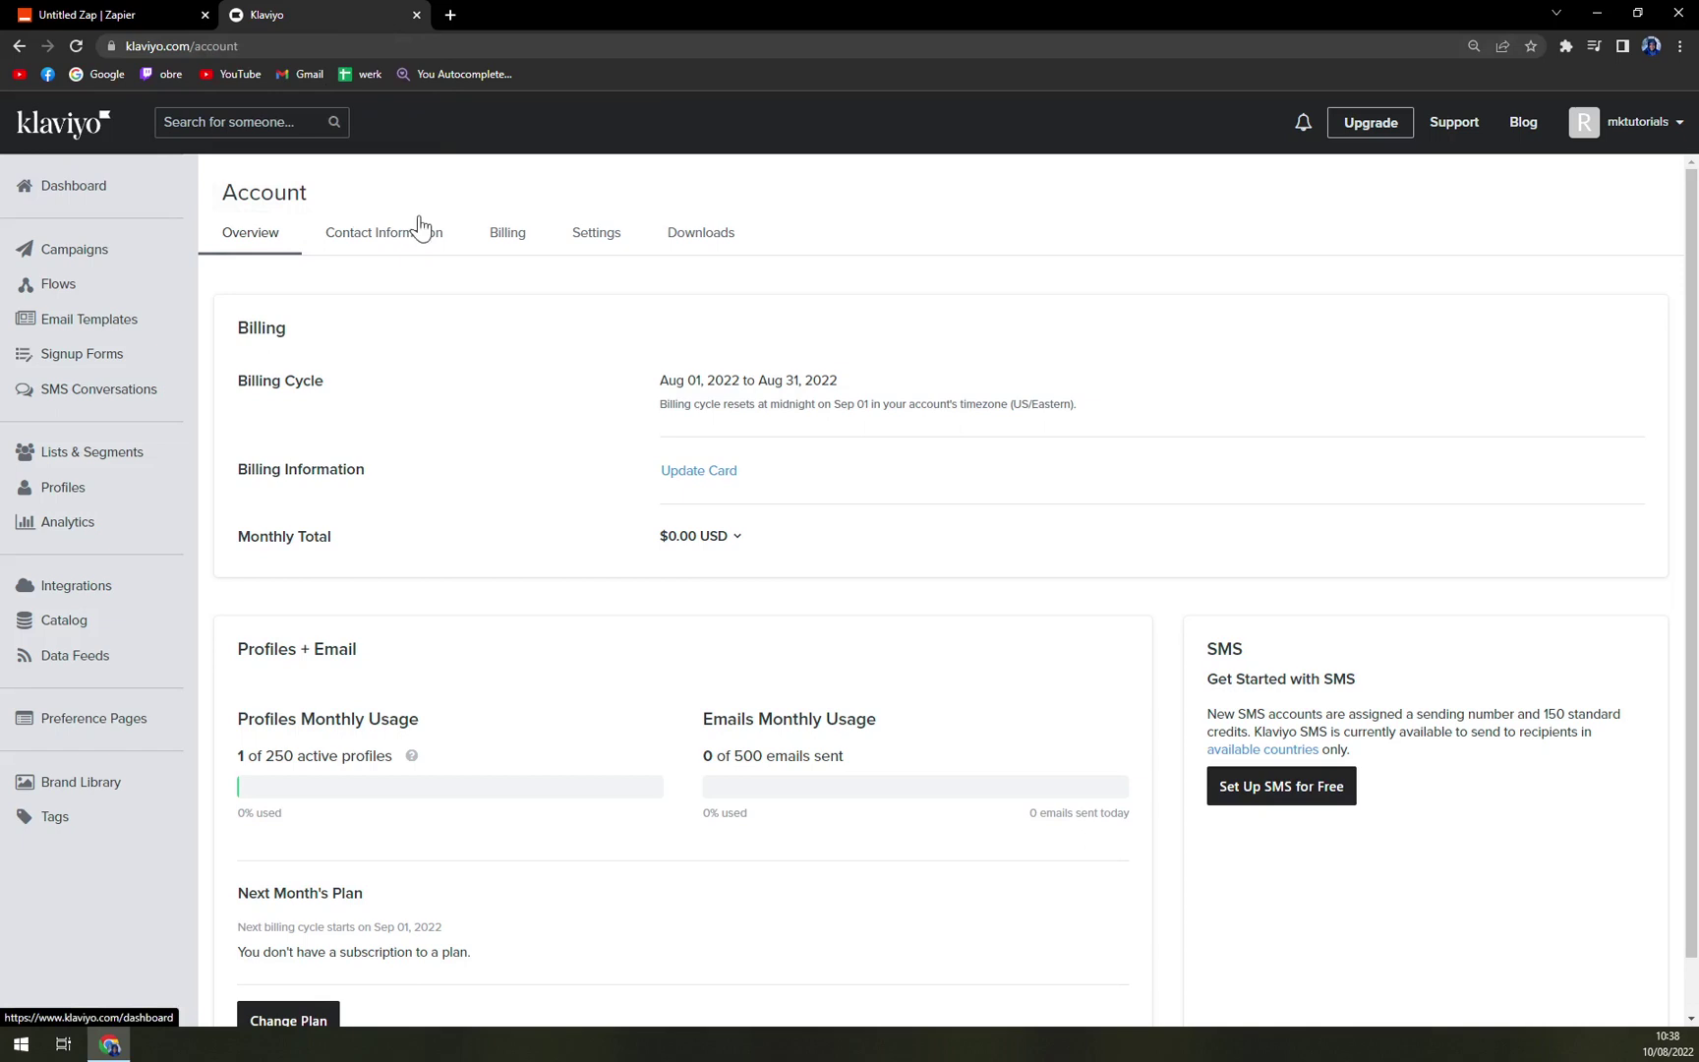
{"action": "left_click", "coordinate": [1621, 140]}
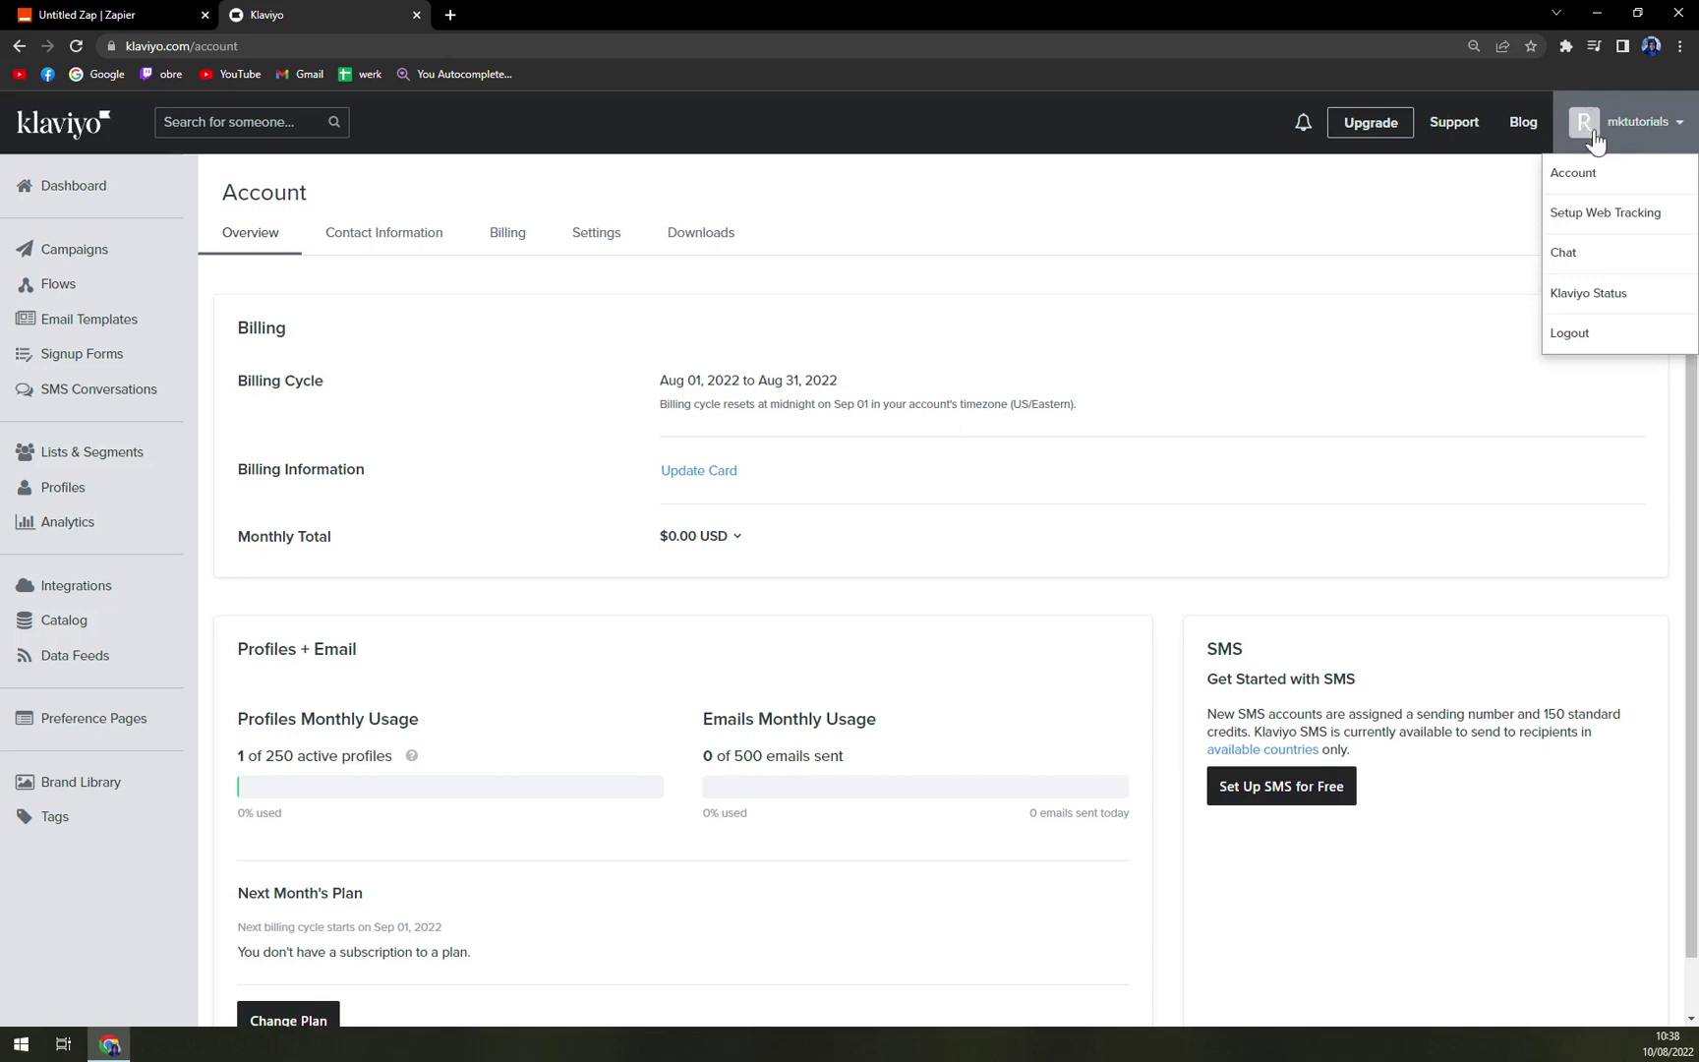
{"action": "left_click", "coordinate": [1614, 190]}
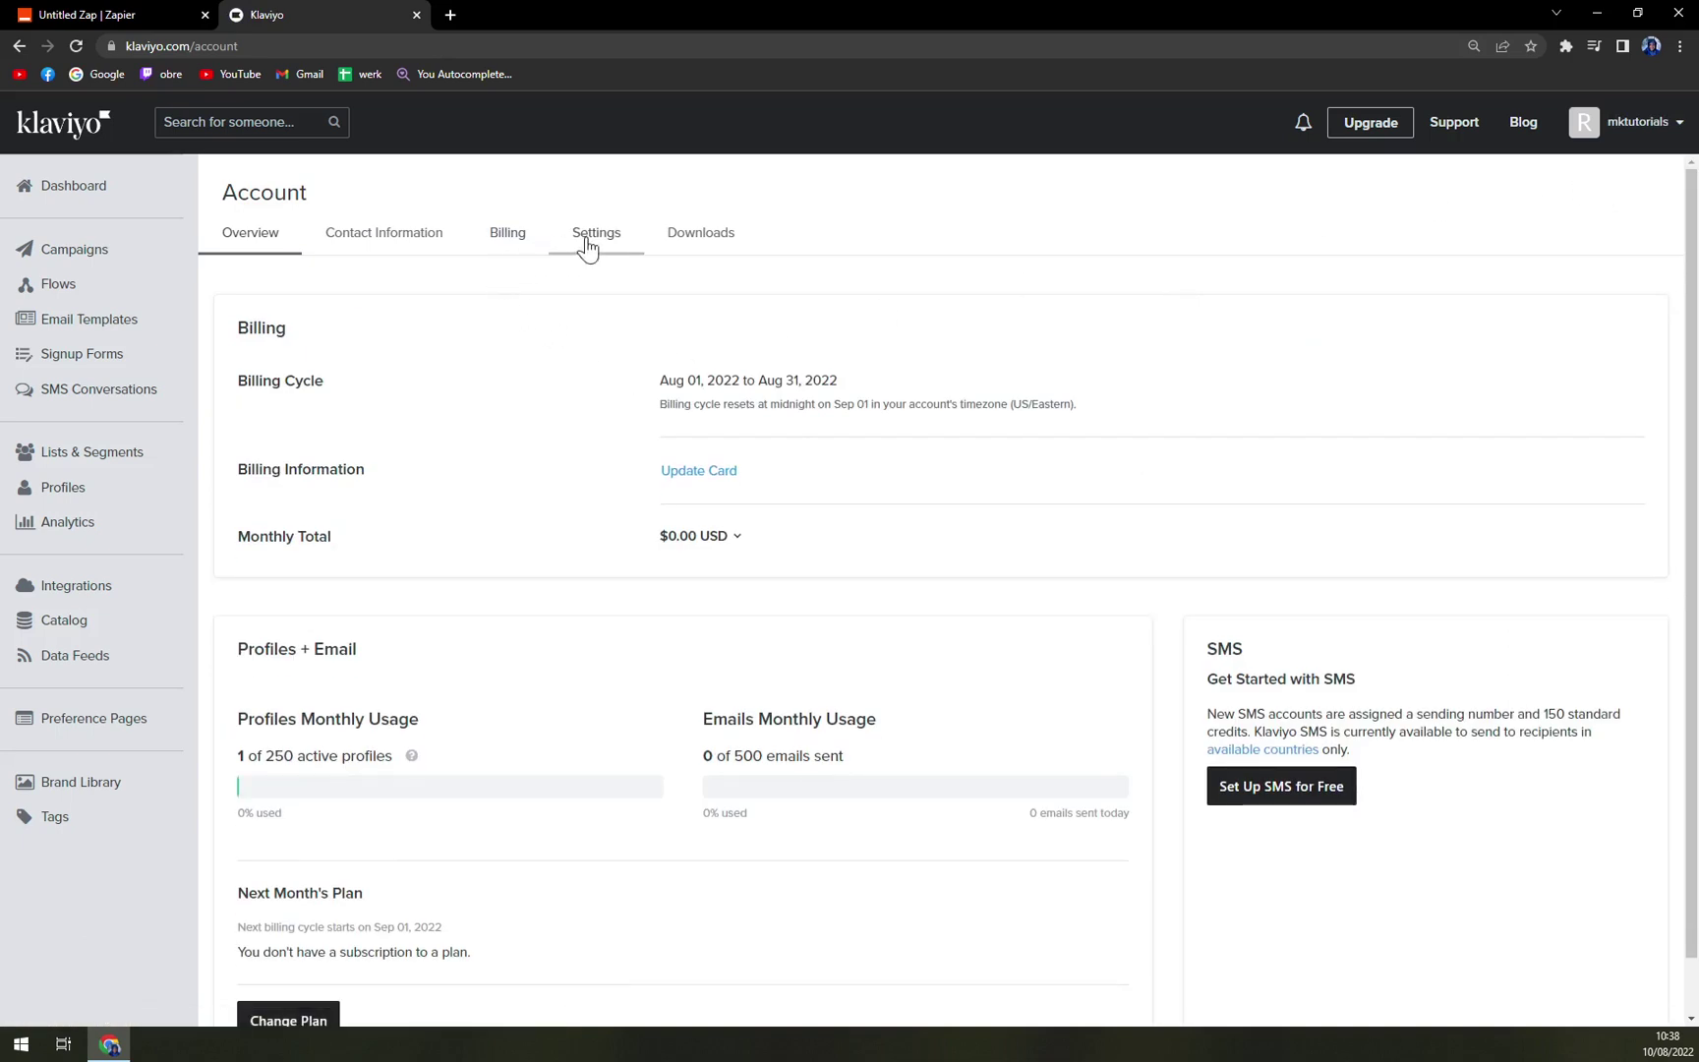
{"action": "left_click", "coordinate": [602, 249]}
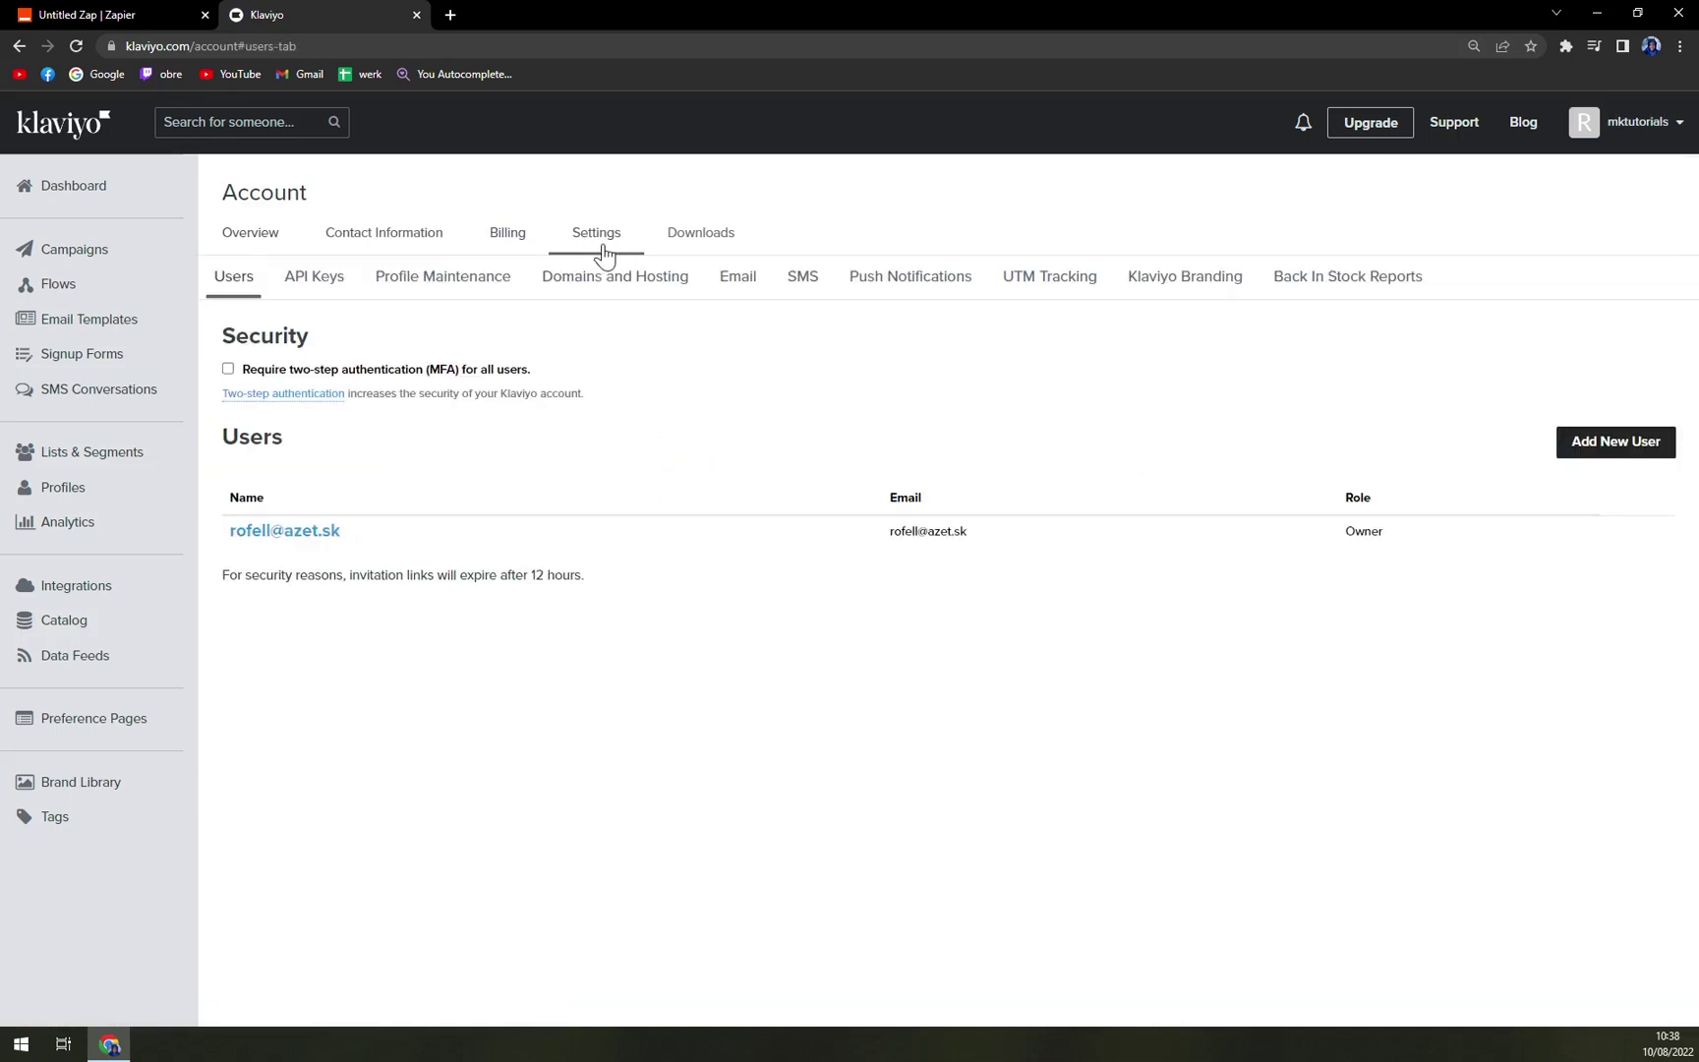
{"action": "left_click", "coordinate": [327, 289]}
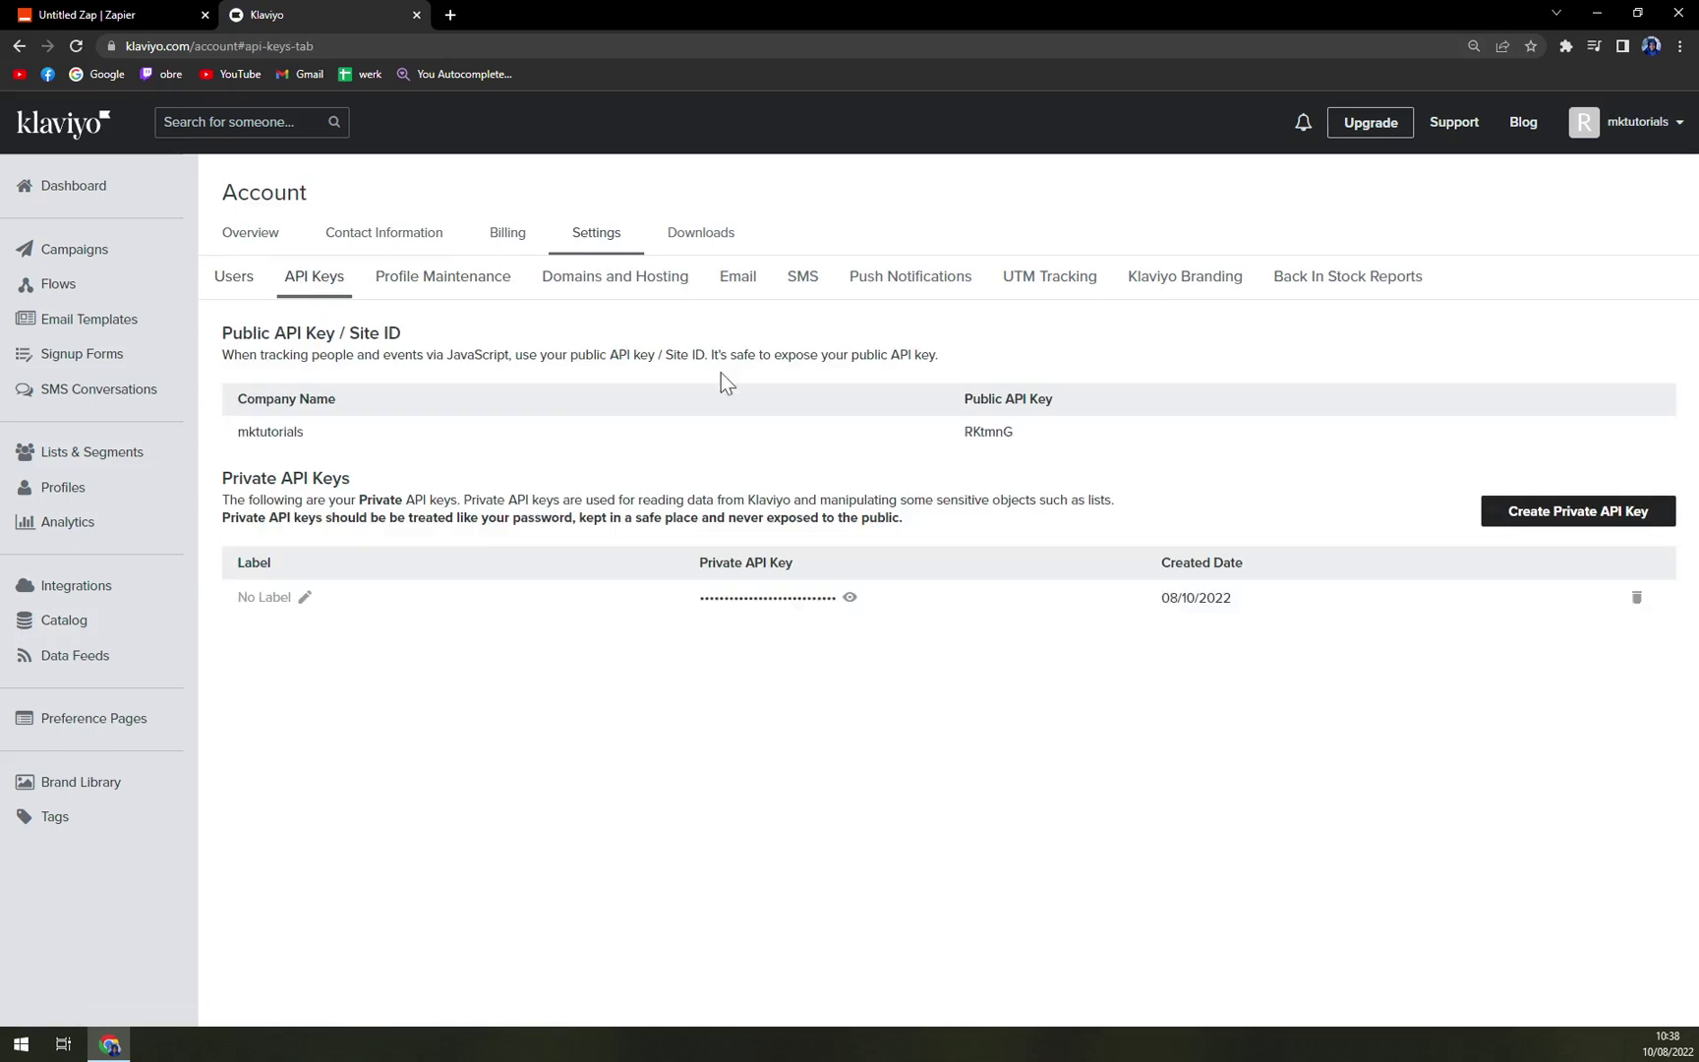
Step: Reveal and copy the Klaviyo private API key, hide it again, and return to the Zap
{"action": "double_click", "coordinate": [978, 433]}
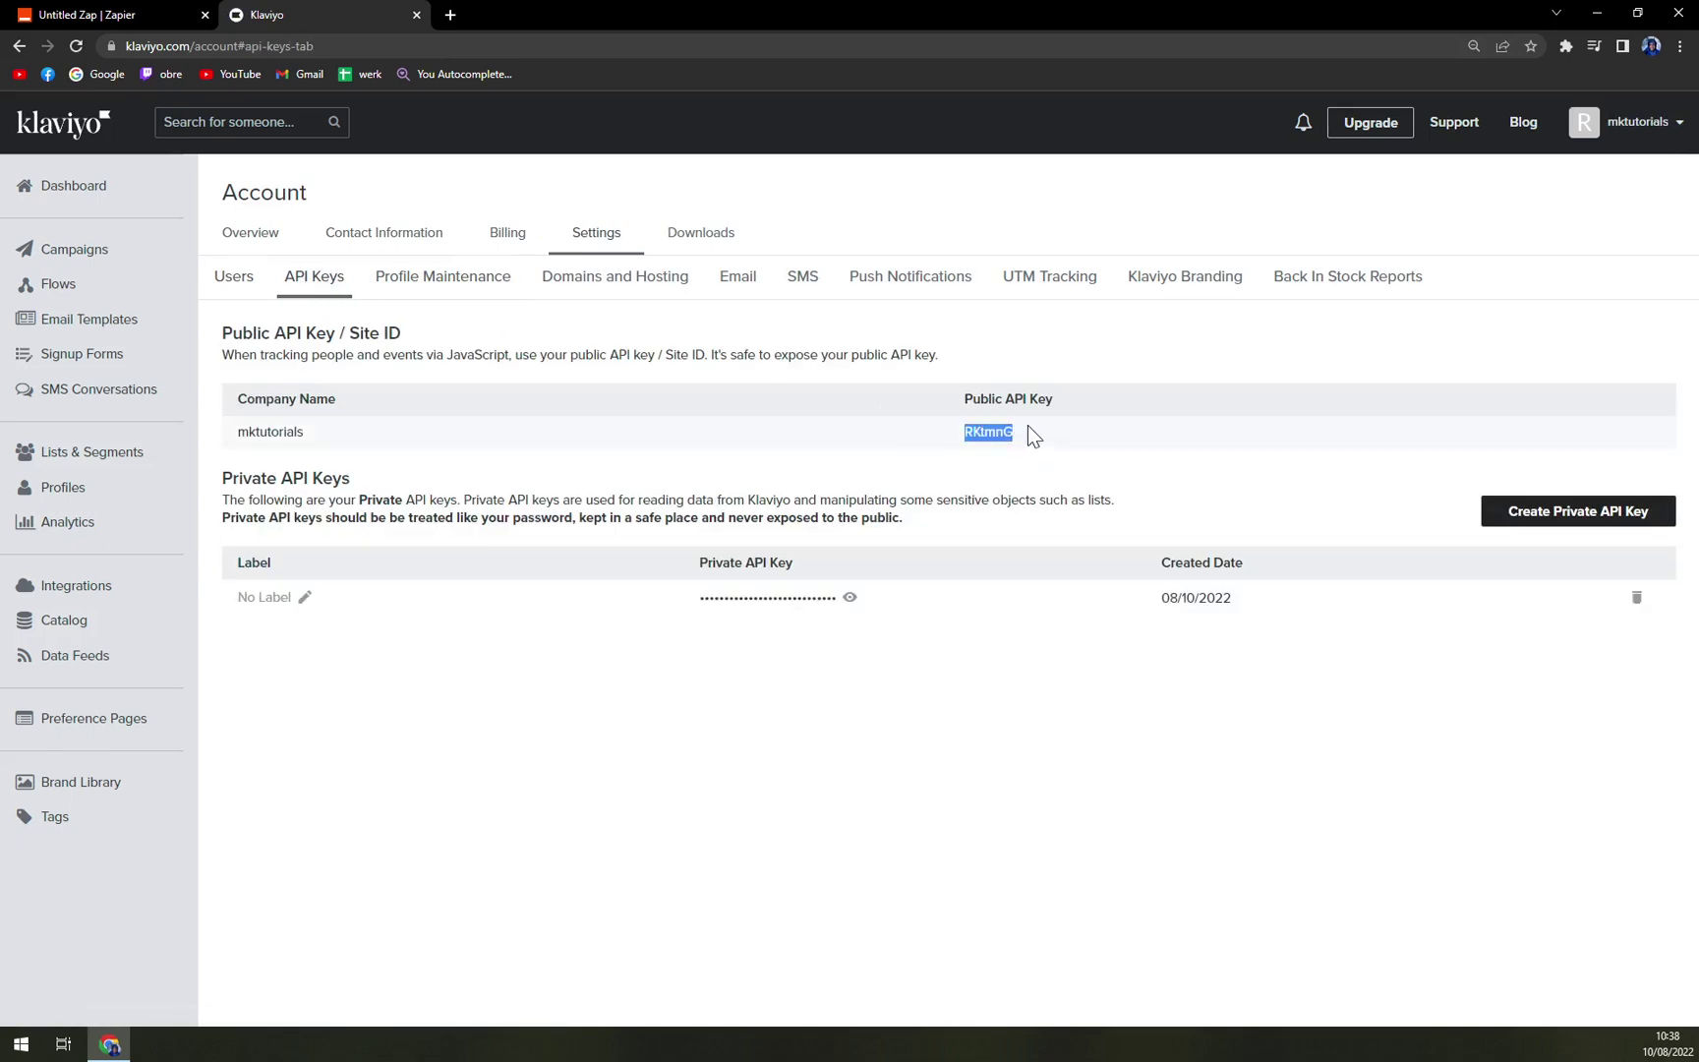
{"action": "left_click", "coordinate": [963, 480]}
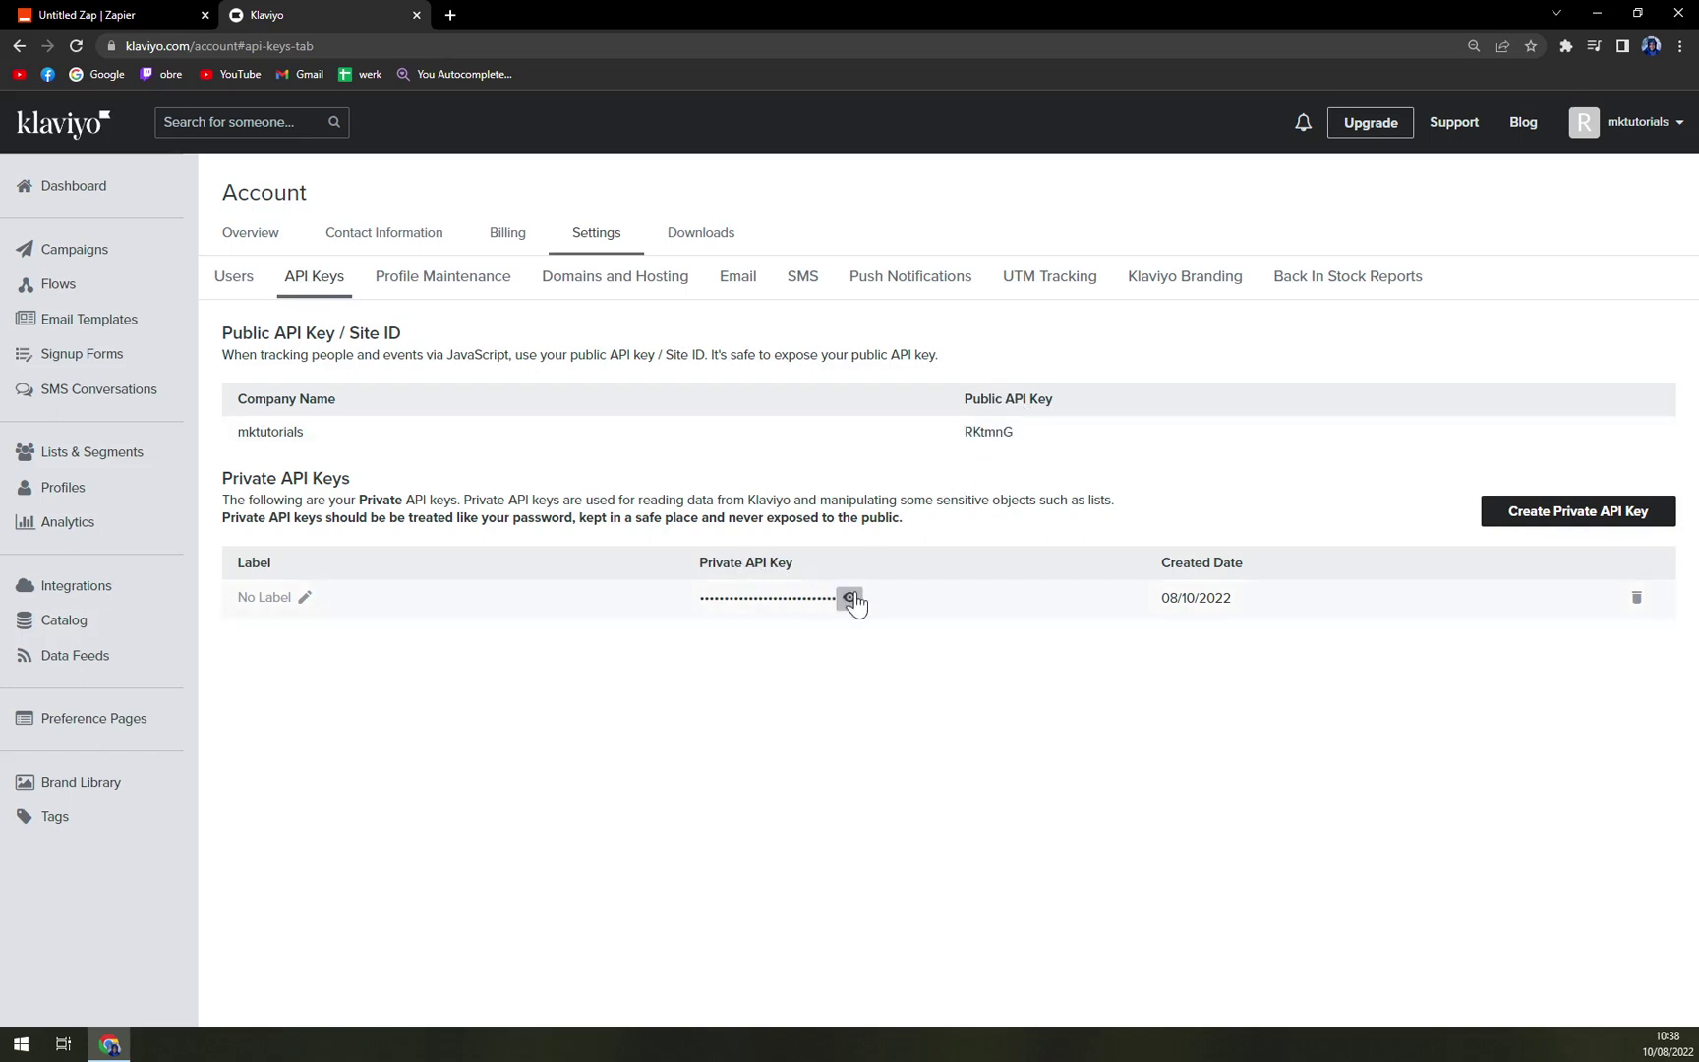
{"action": "left_click", "coordinate": [851, 599]}
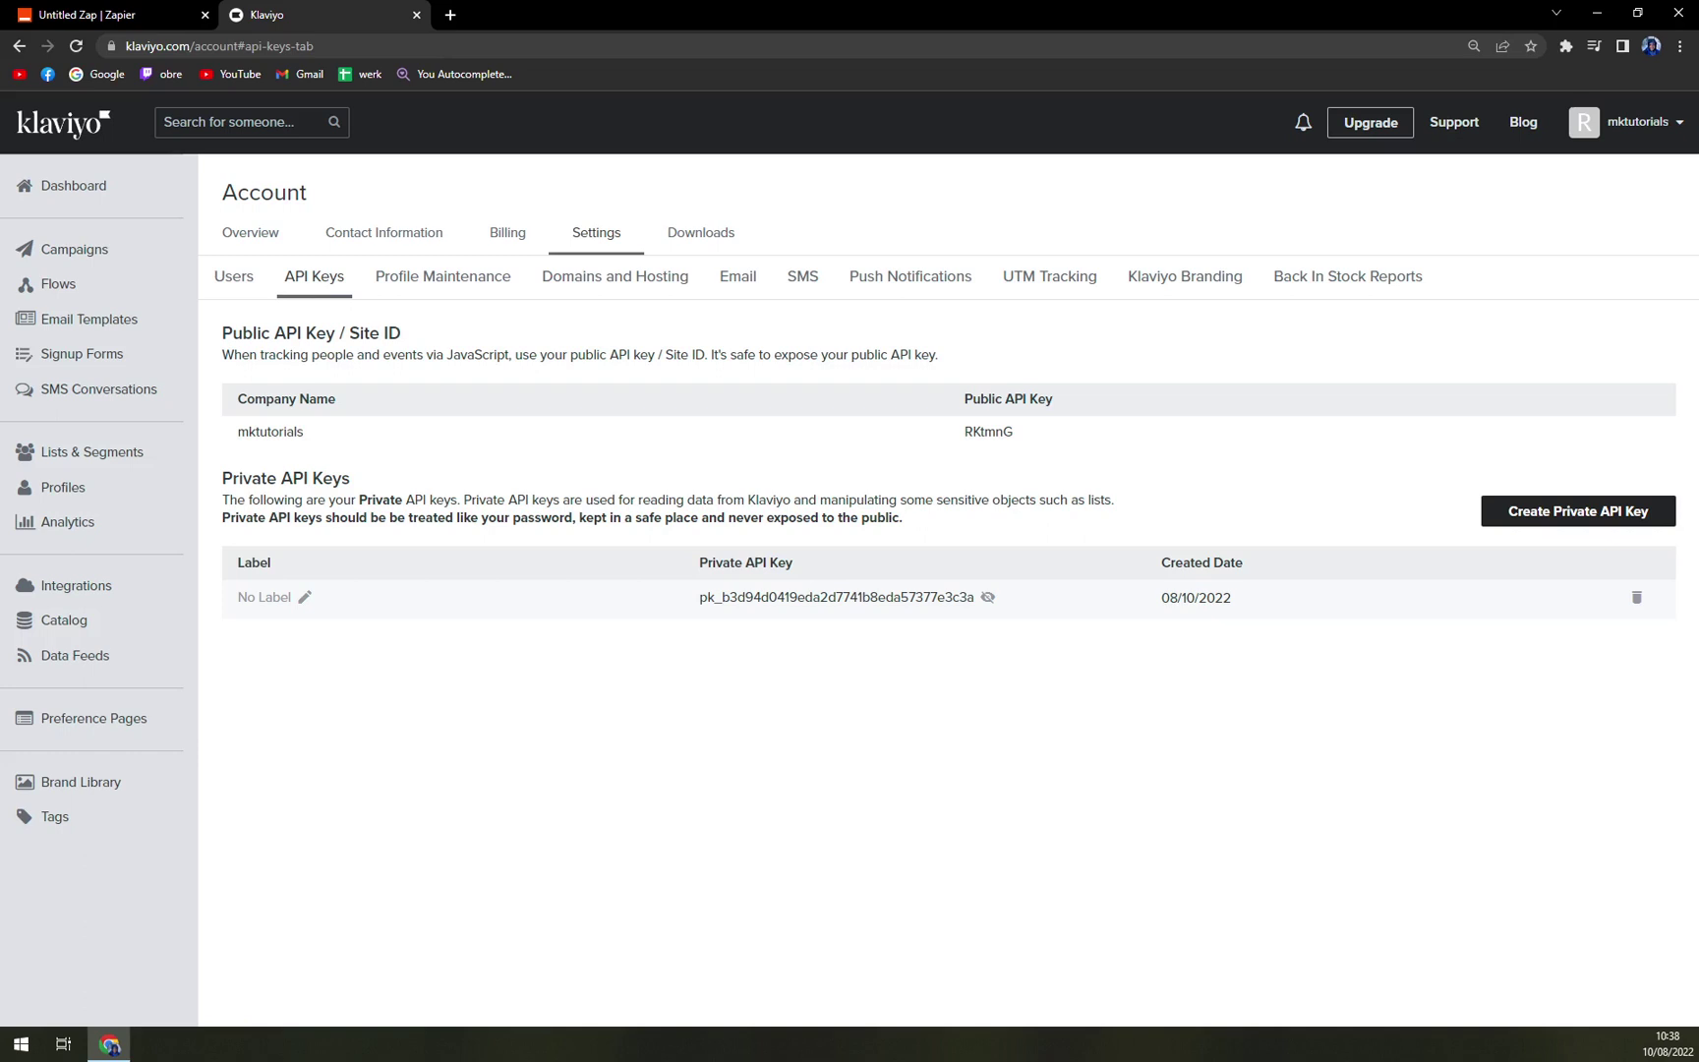
{"action": "double_click", "coordinate": [851, 597]}
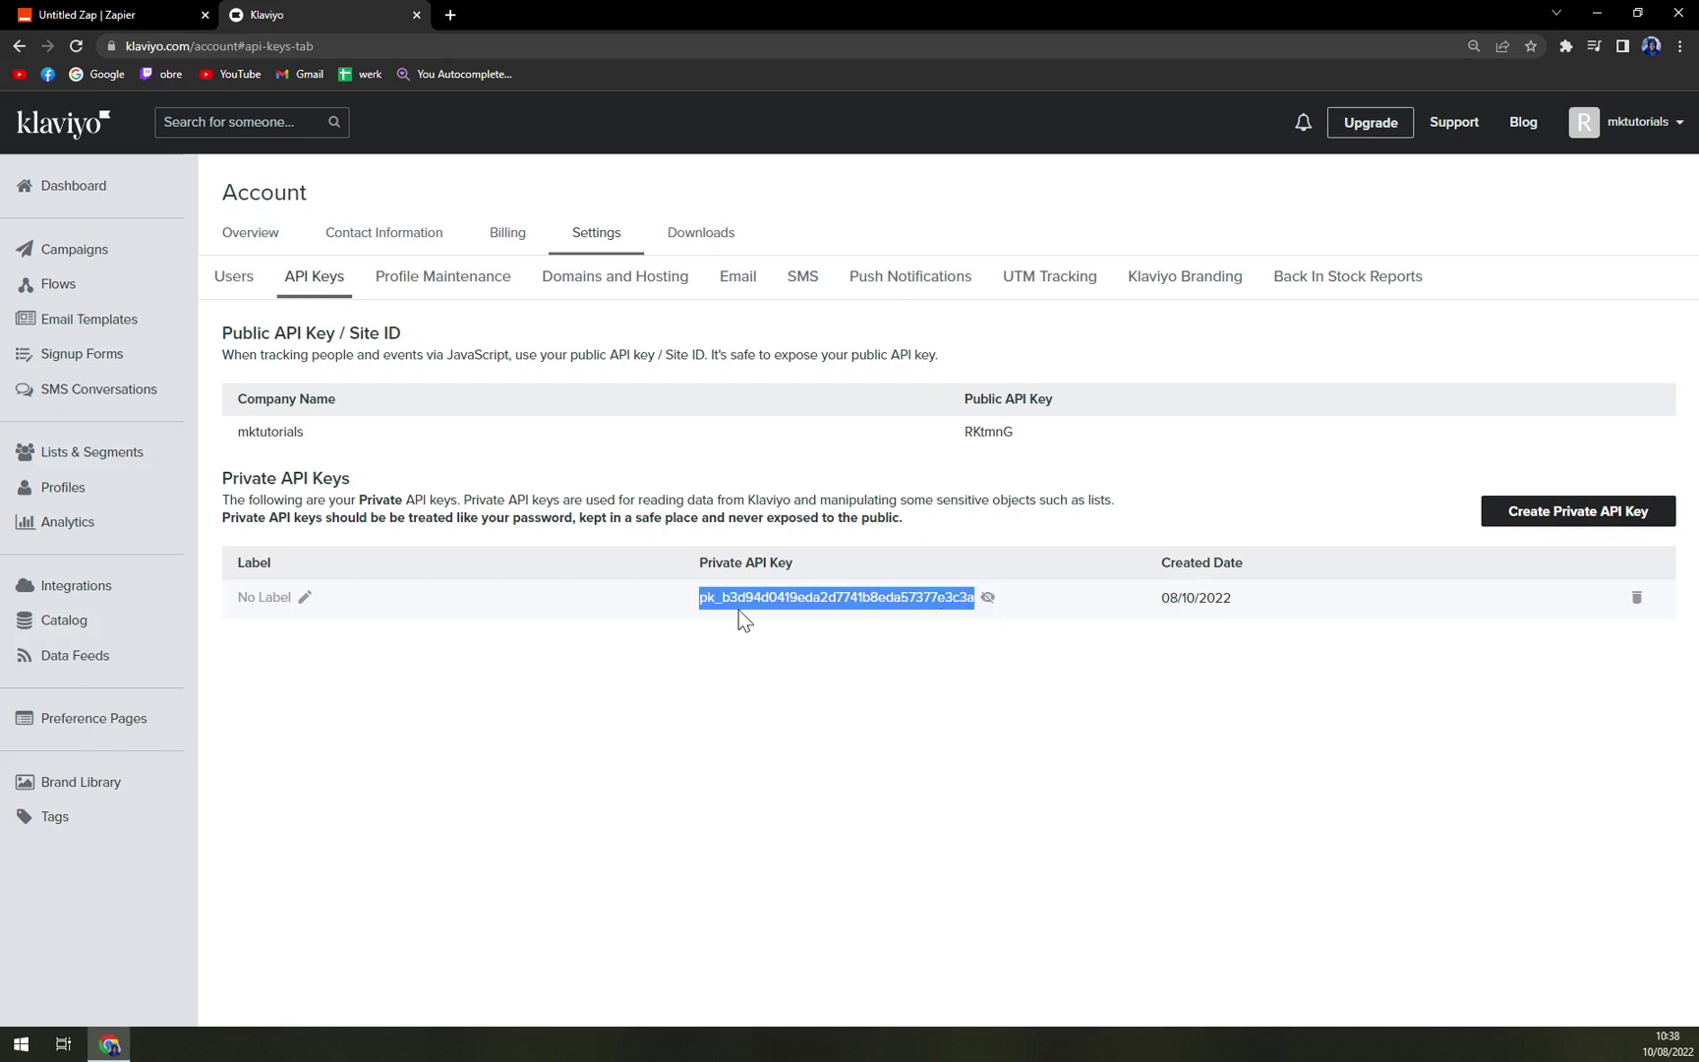
{"action": "left_click", "coordinate": [987, 597]}
{"action": "left_click", "coordinate": [74, 11]}
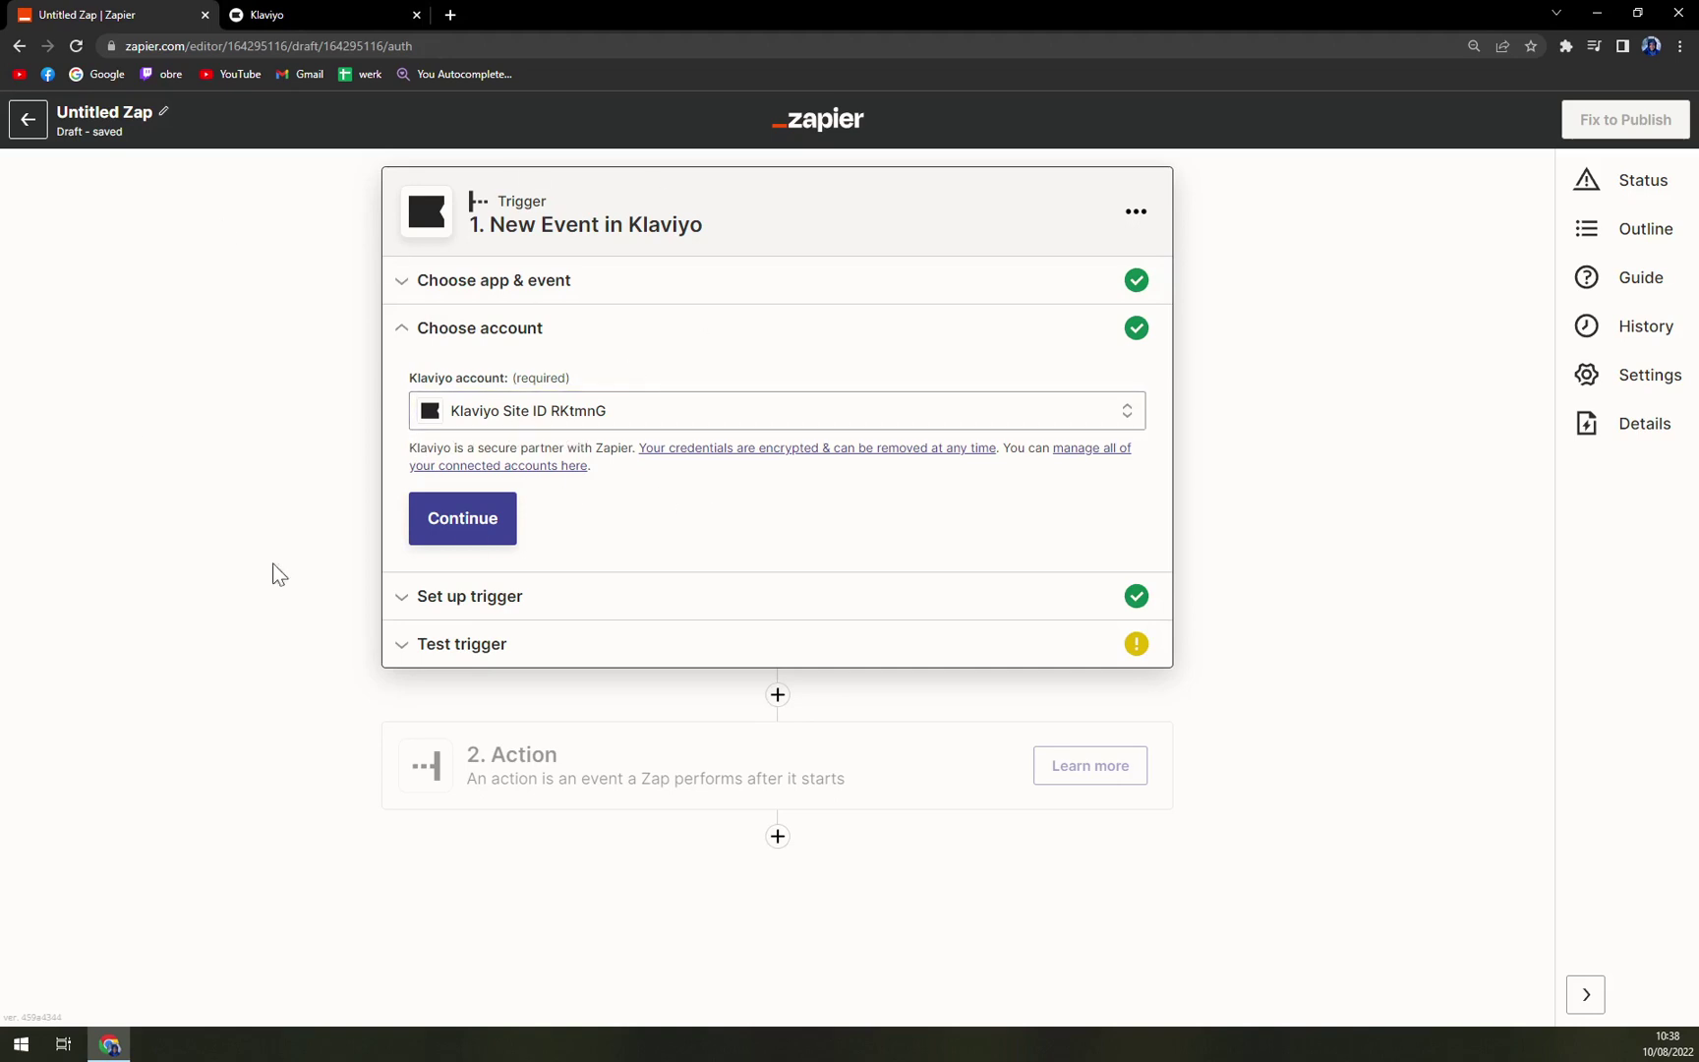
Step: Confirm the Klaviyo account and set the trigger Metric to Active on Site (API)
{"action": "left_click", "coordinate": [463, 531]}
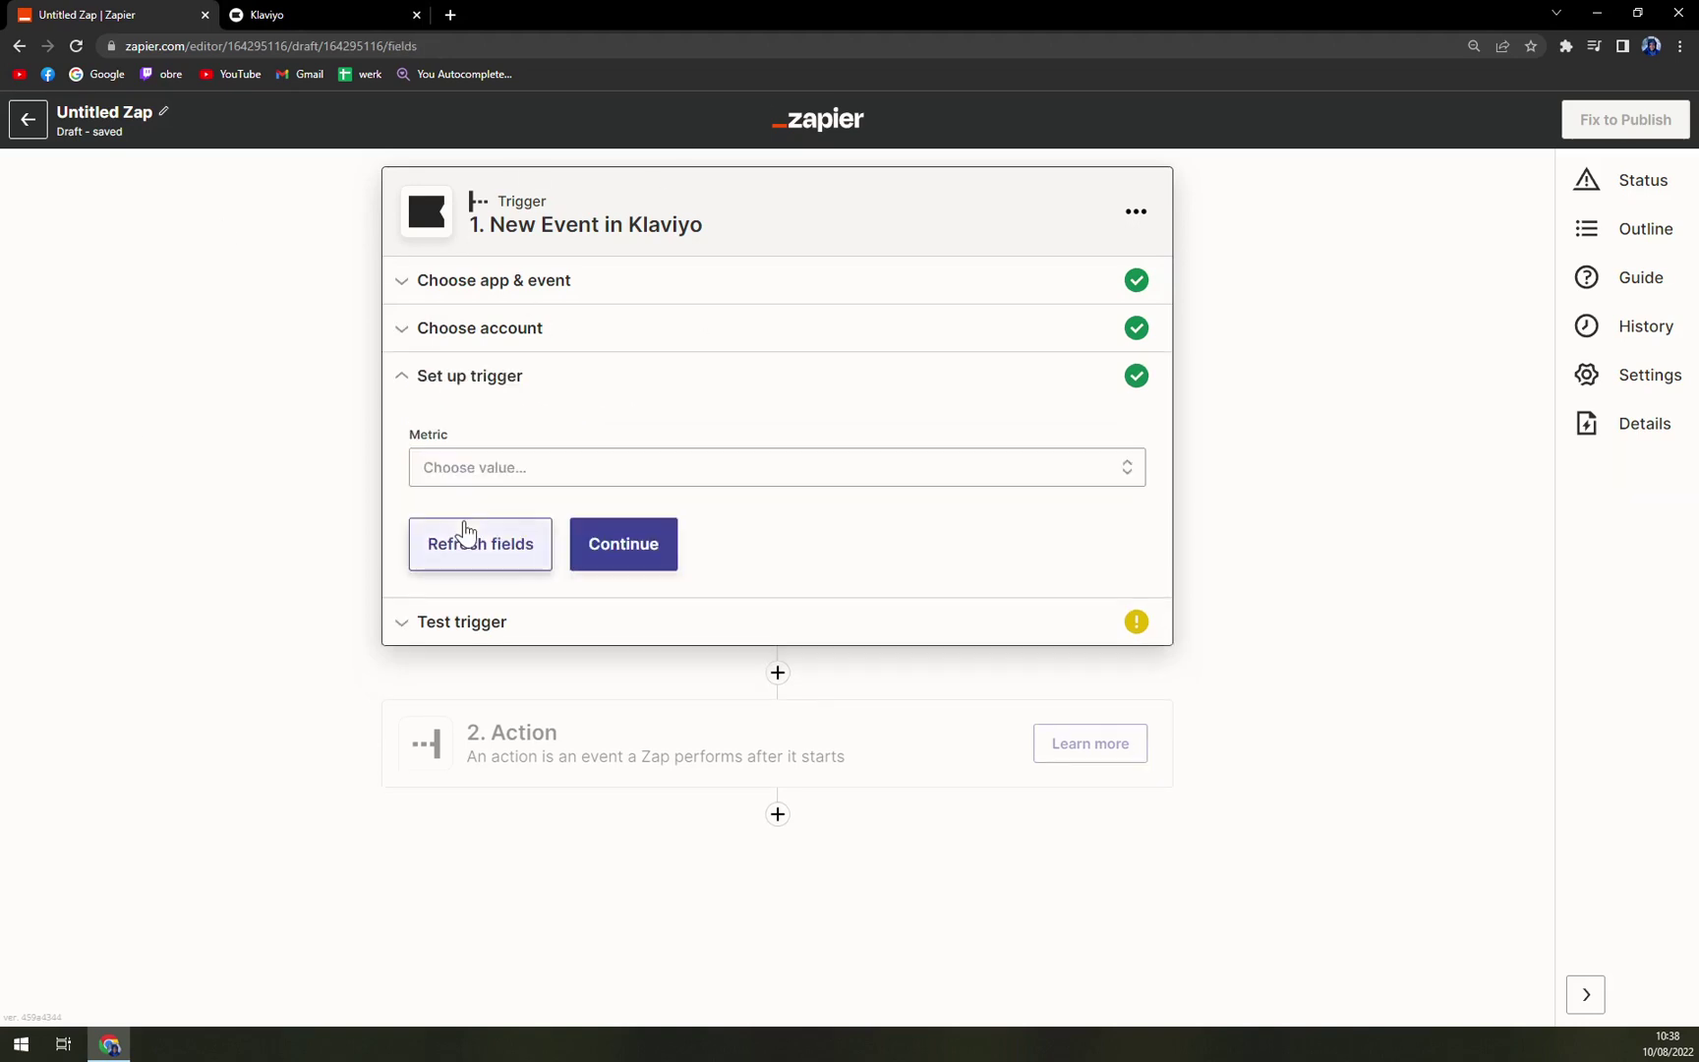
{"action": "left_click", "coordinate": [494, 479]}
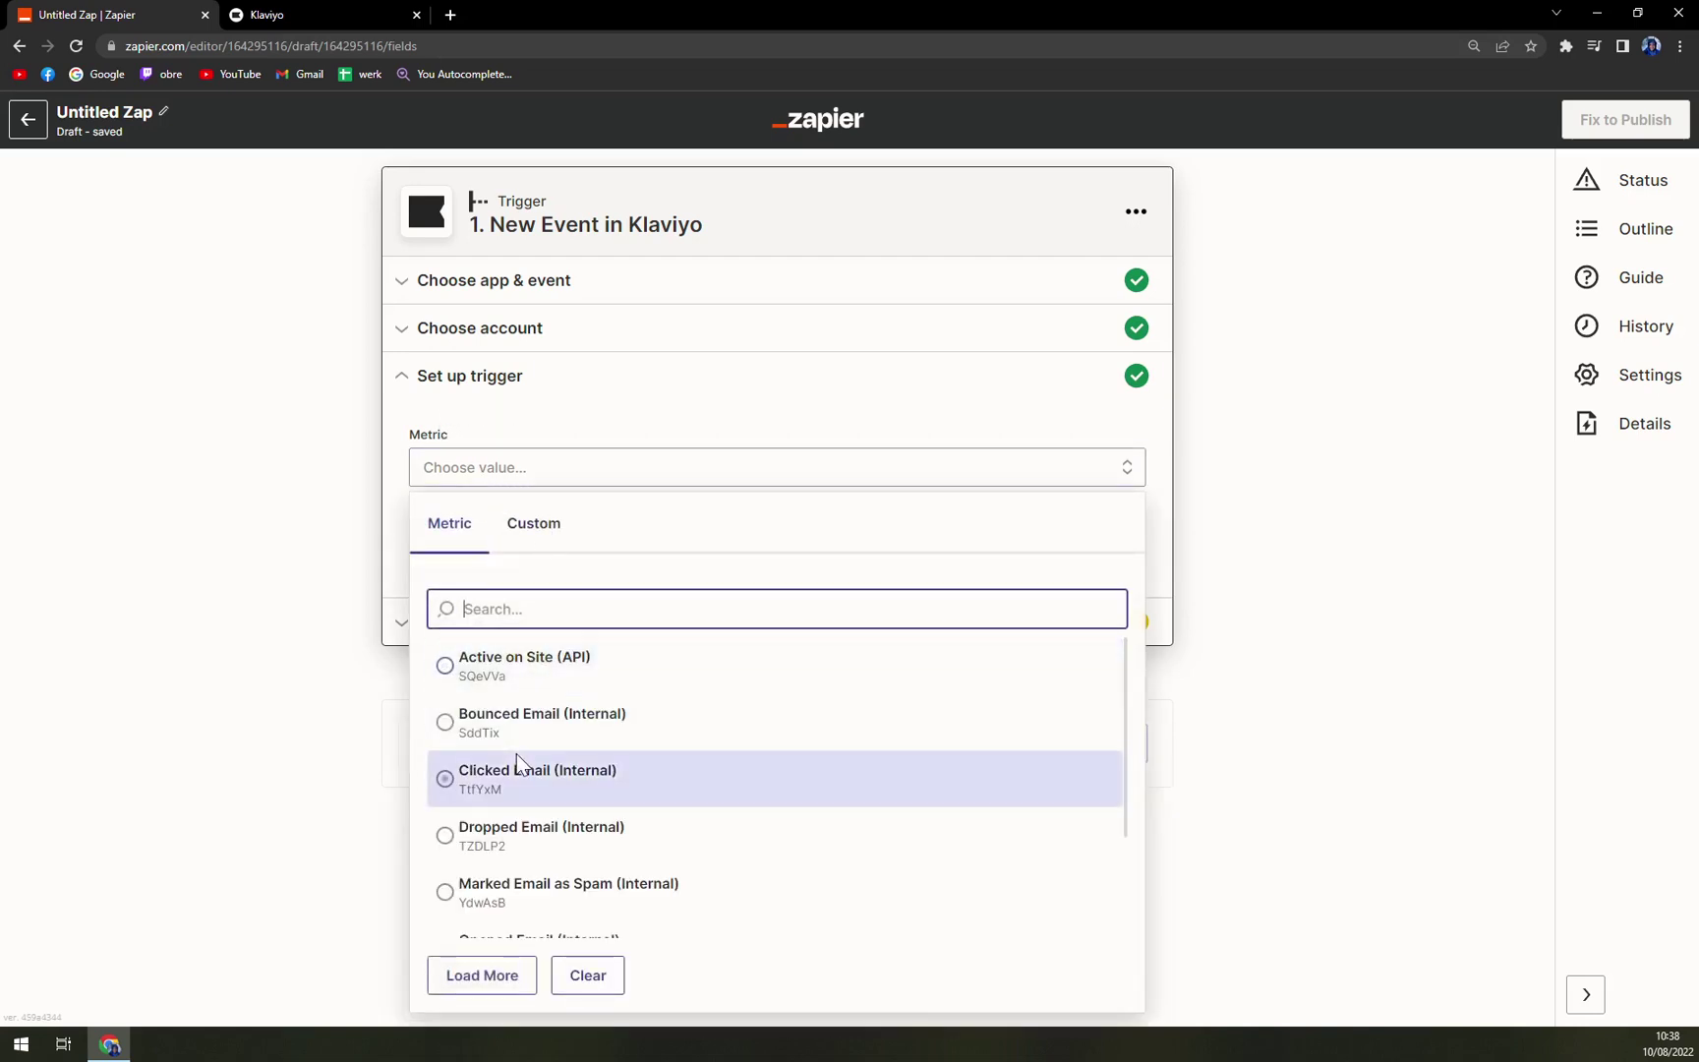
{"action": "scroll", "coordinate": [539, 777], "scroll_direction": "down", "scroll_amount": 2}
{"action": "scroll", "coordinate": [462, 905], "scroll_direction": "up", "scroll_amount": 2}
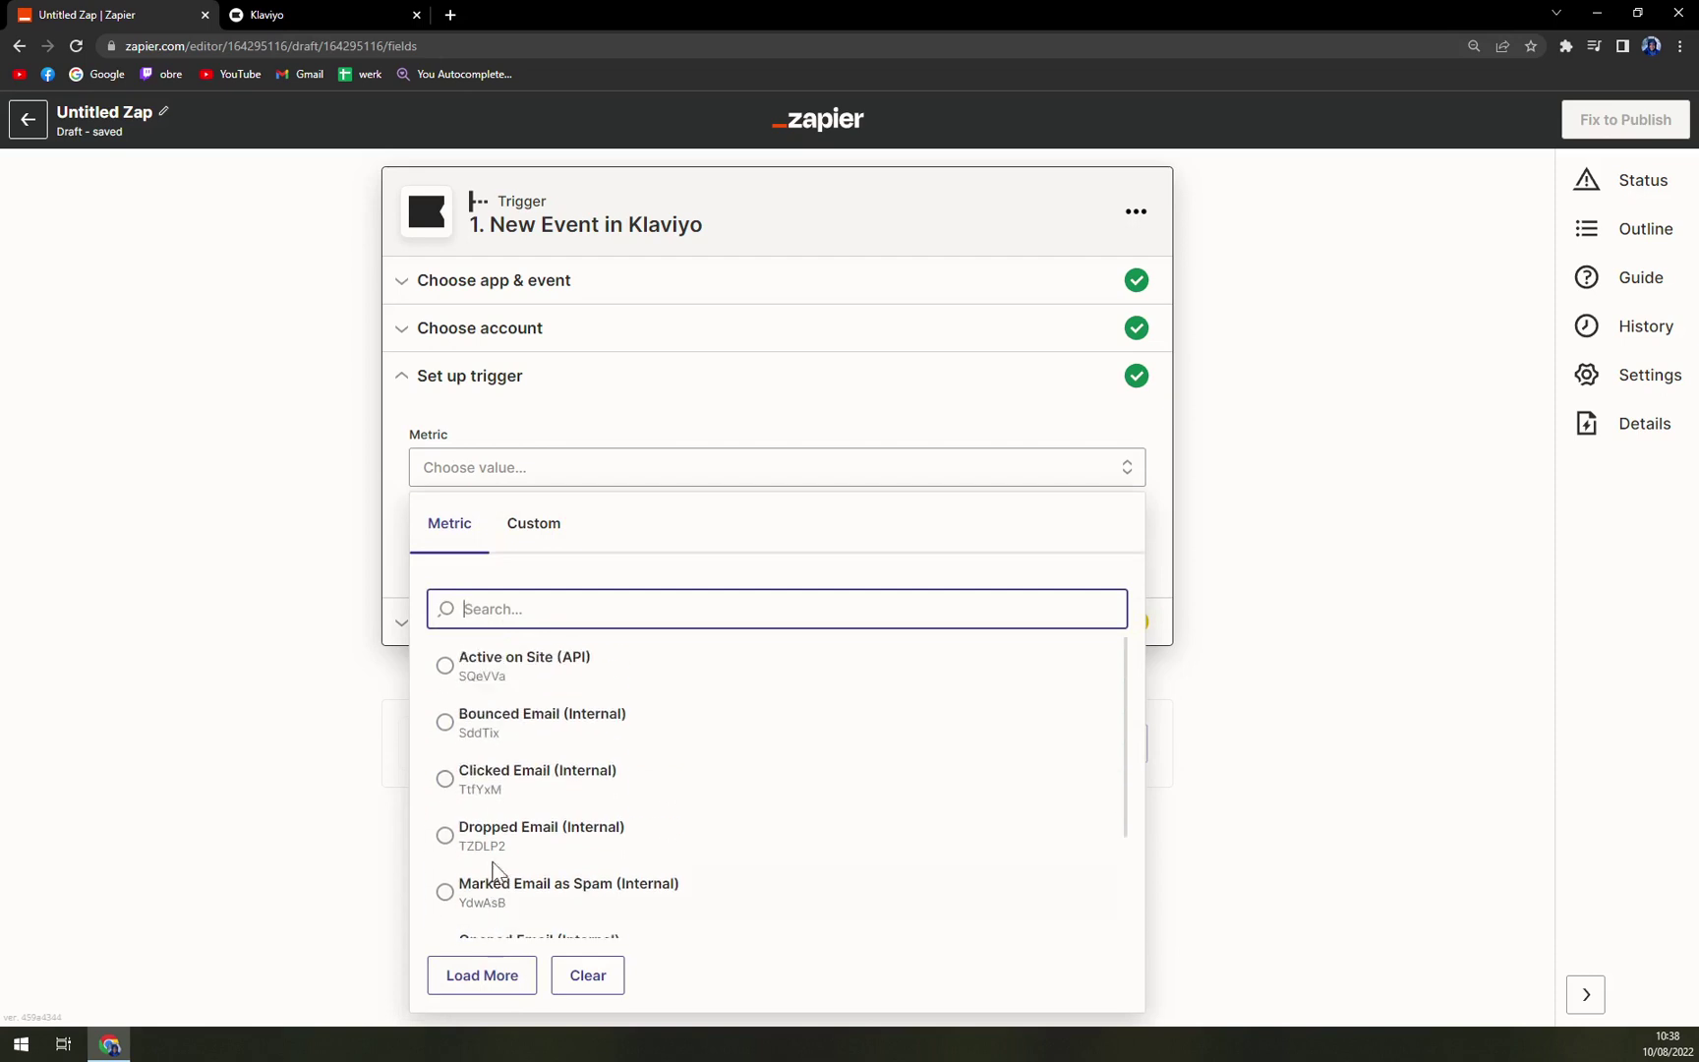
{"action": "left_click", "coordinate": [519, 678]}
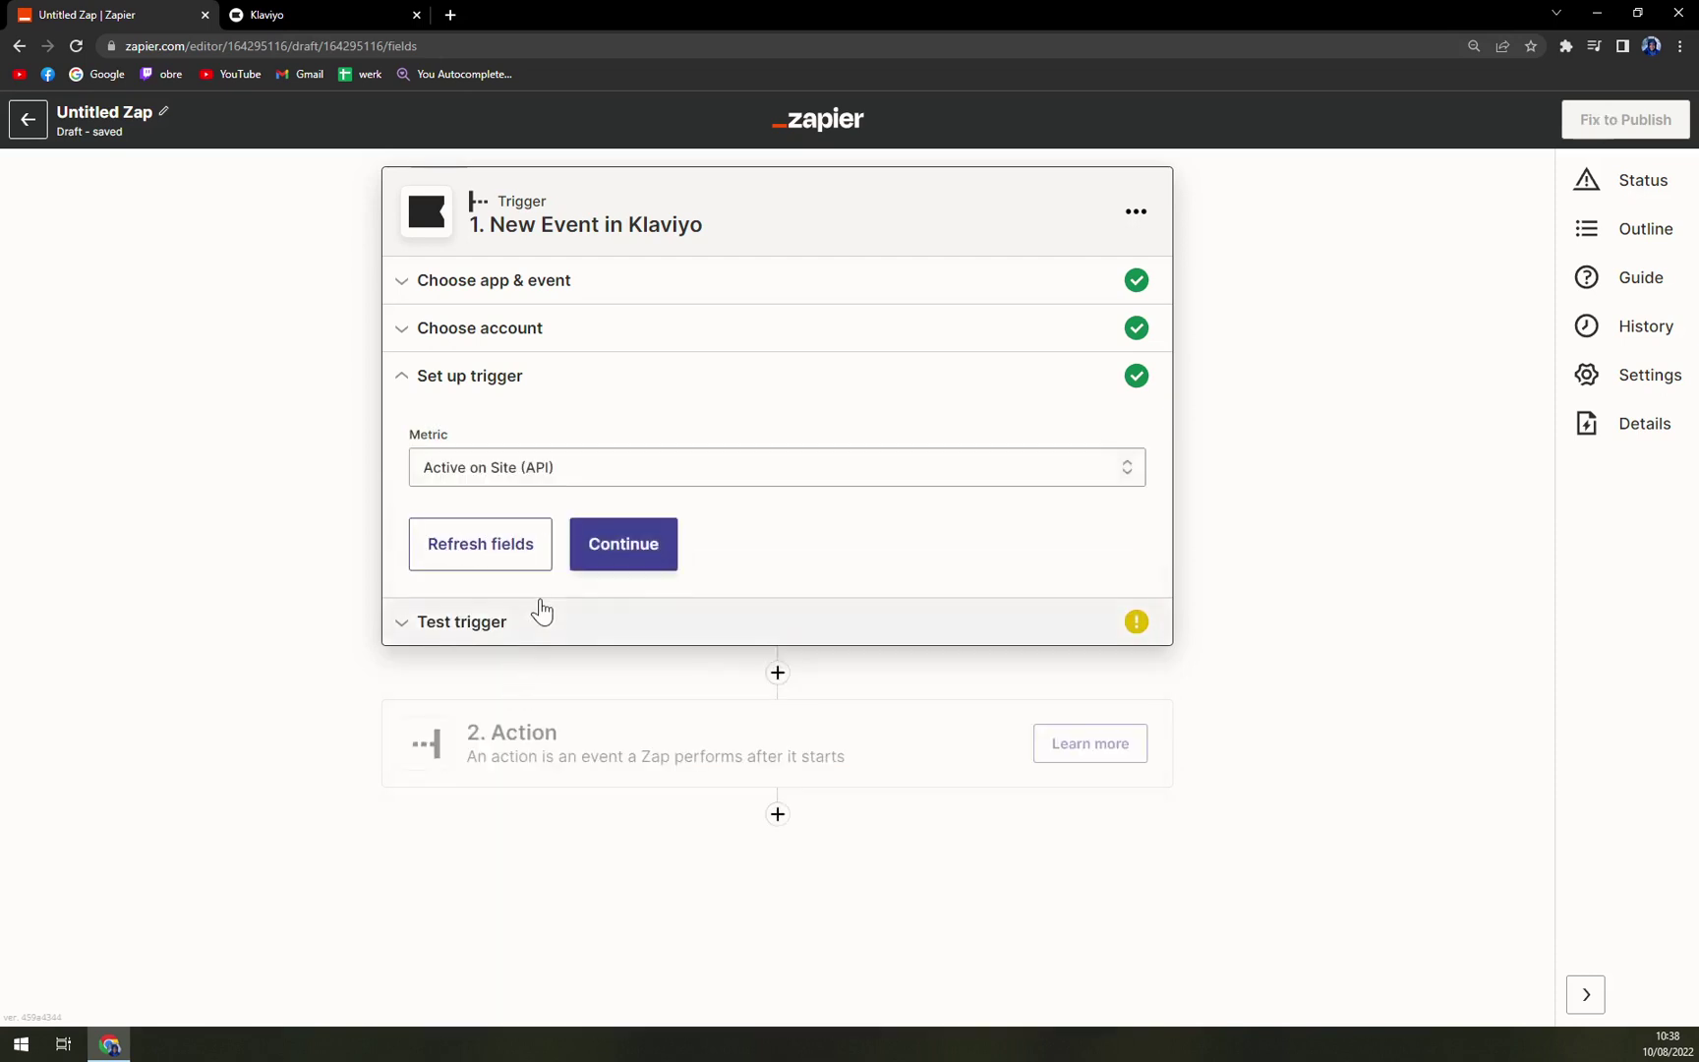
{"action": "left_click", "coordinate": [663, 552]}
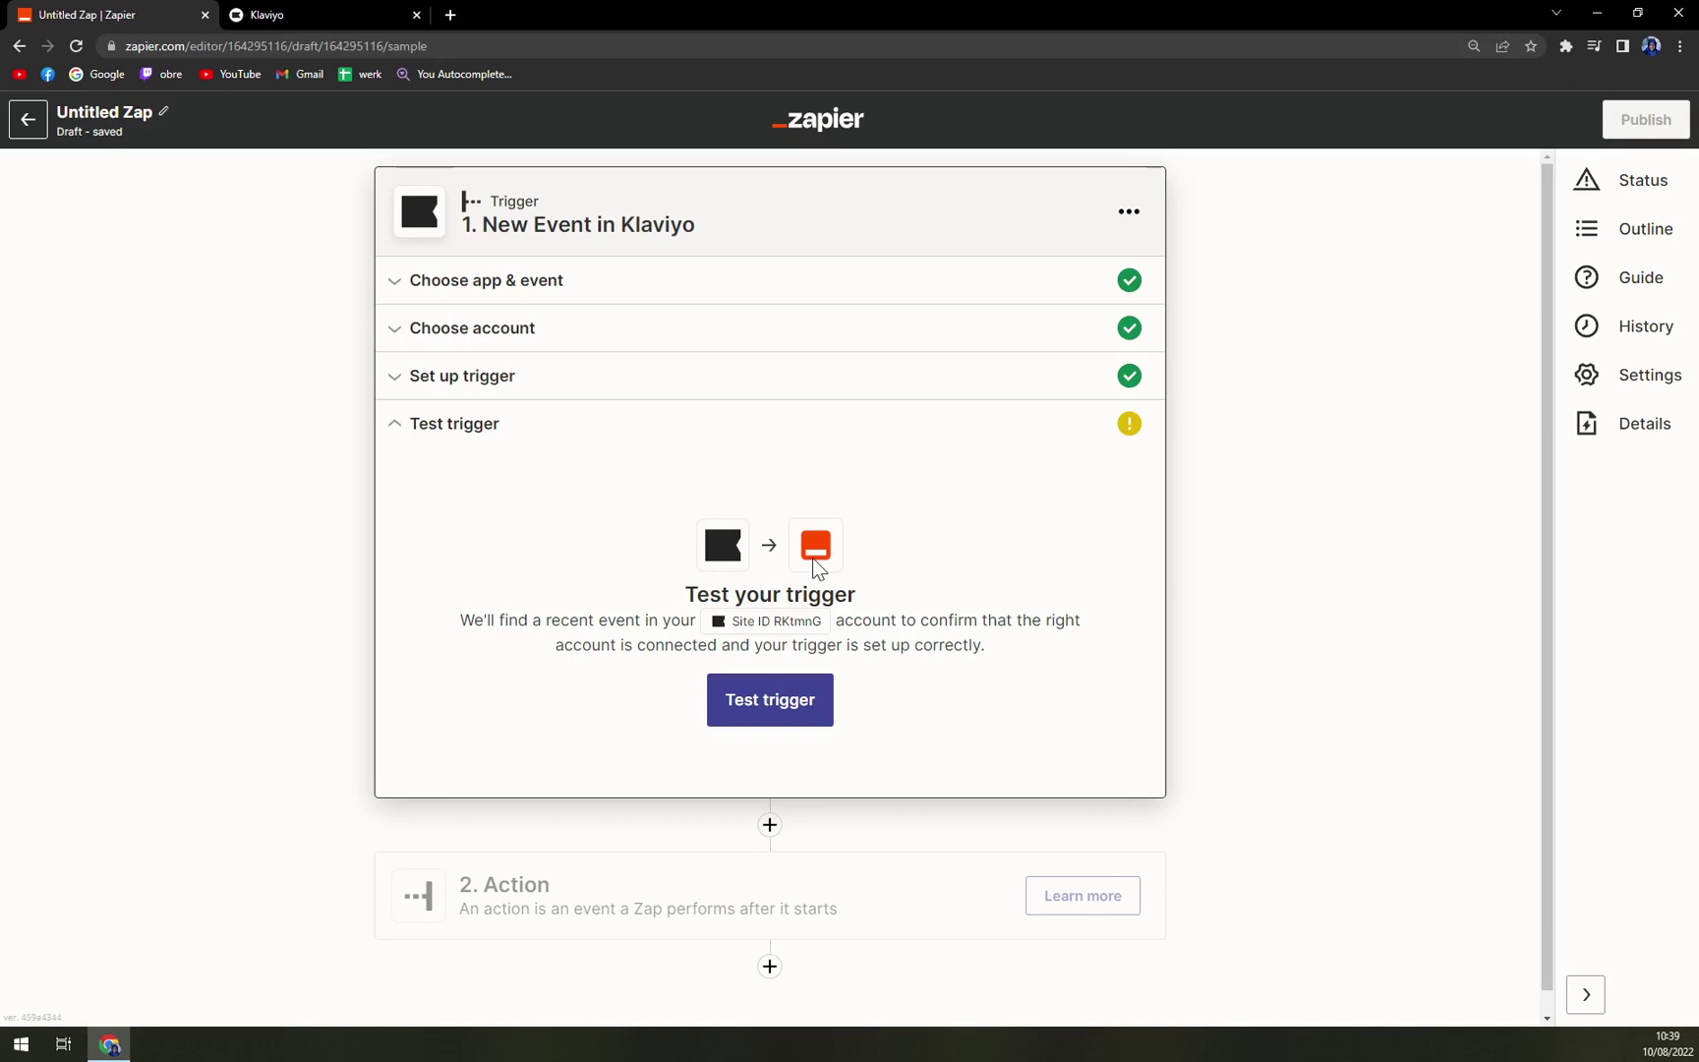
Step: Skip the Klaviyo trigger test and confirm using example data instead
{"action": "left_click", "coordinate": [785, 700]}
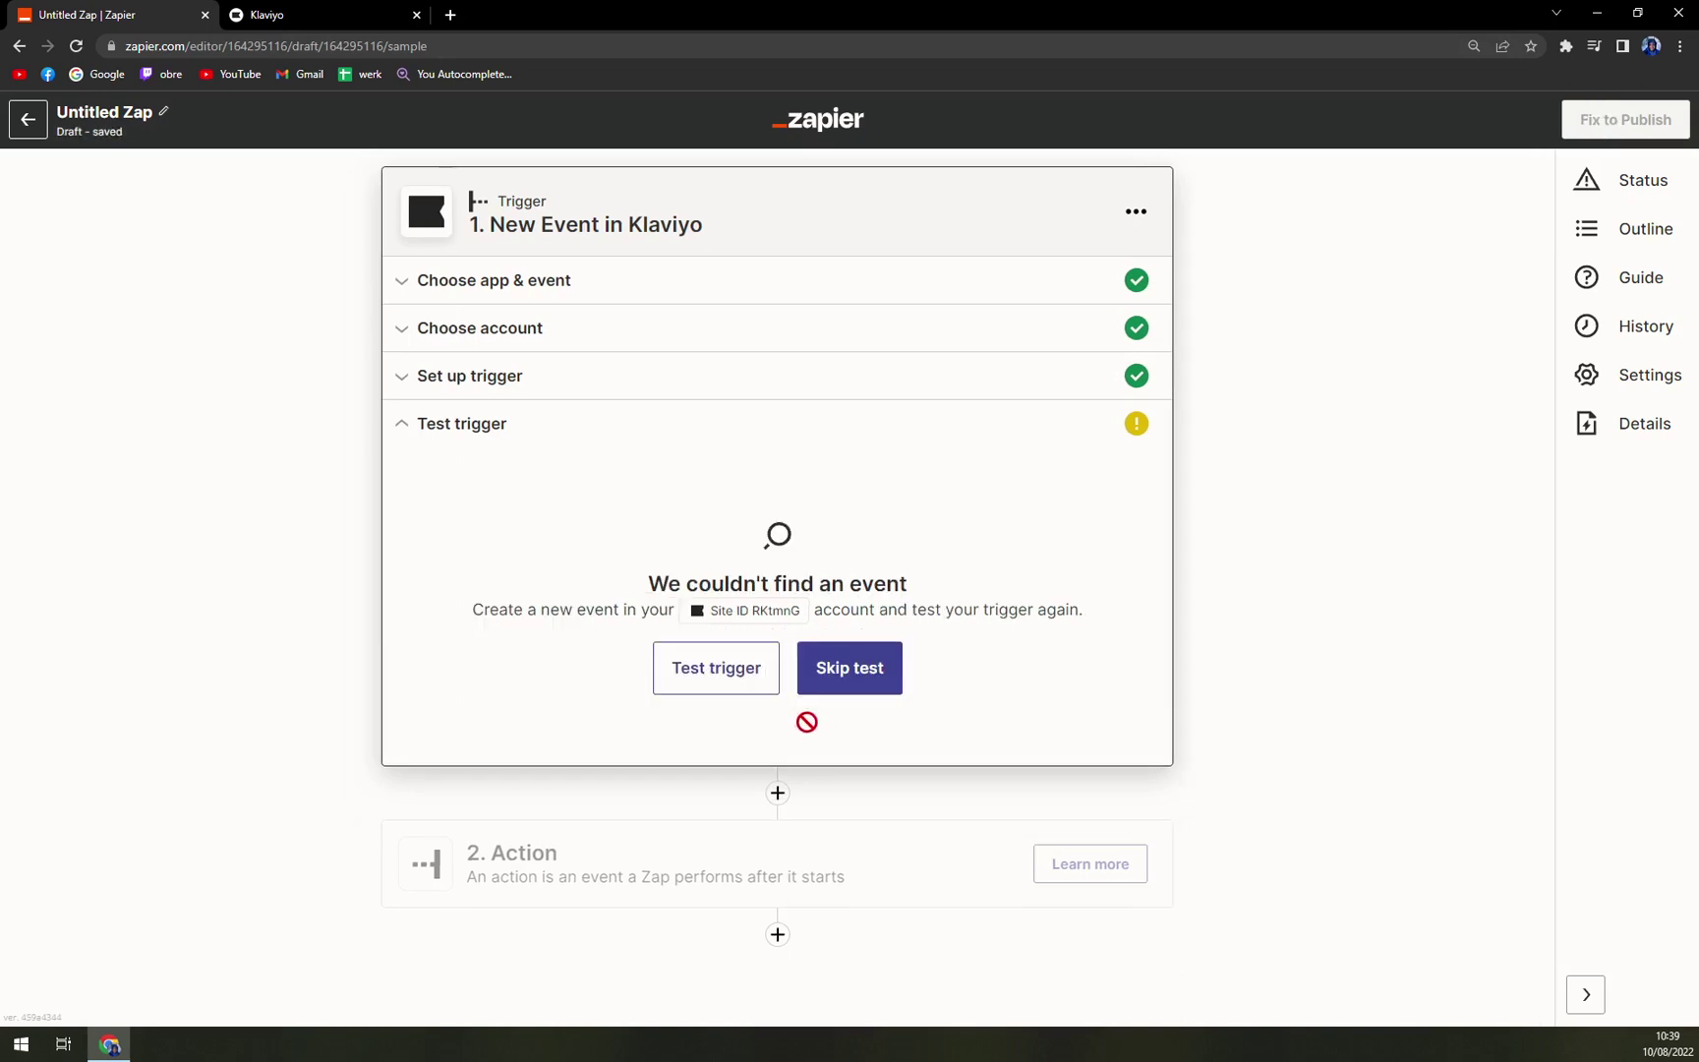
{"action": "left_click", "coordinate": [285, 14]}
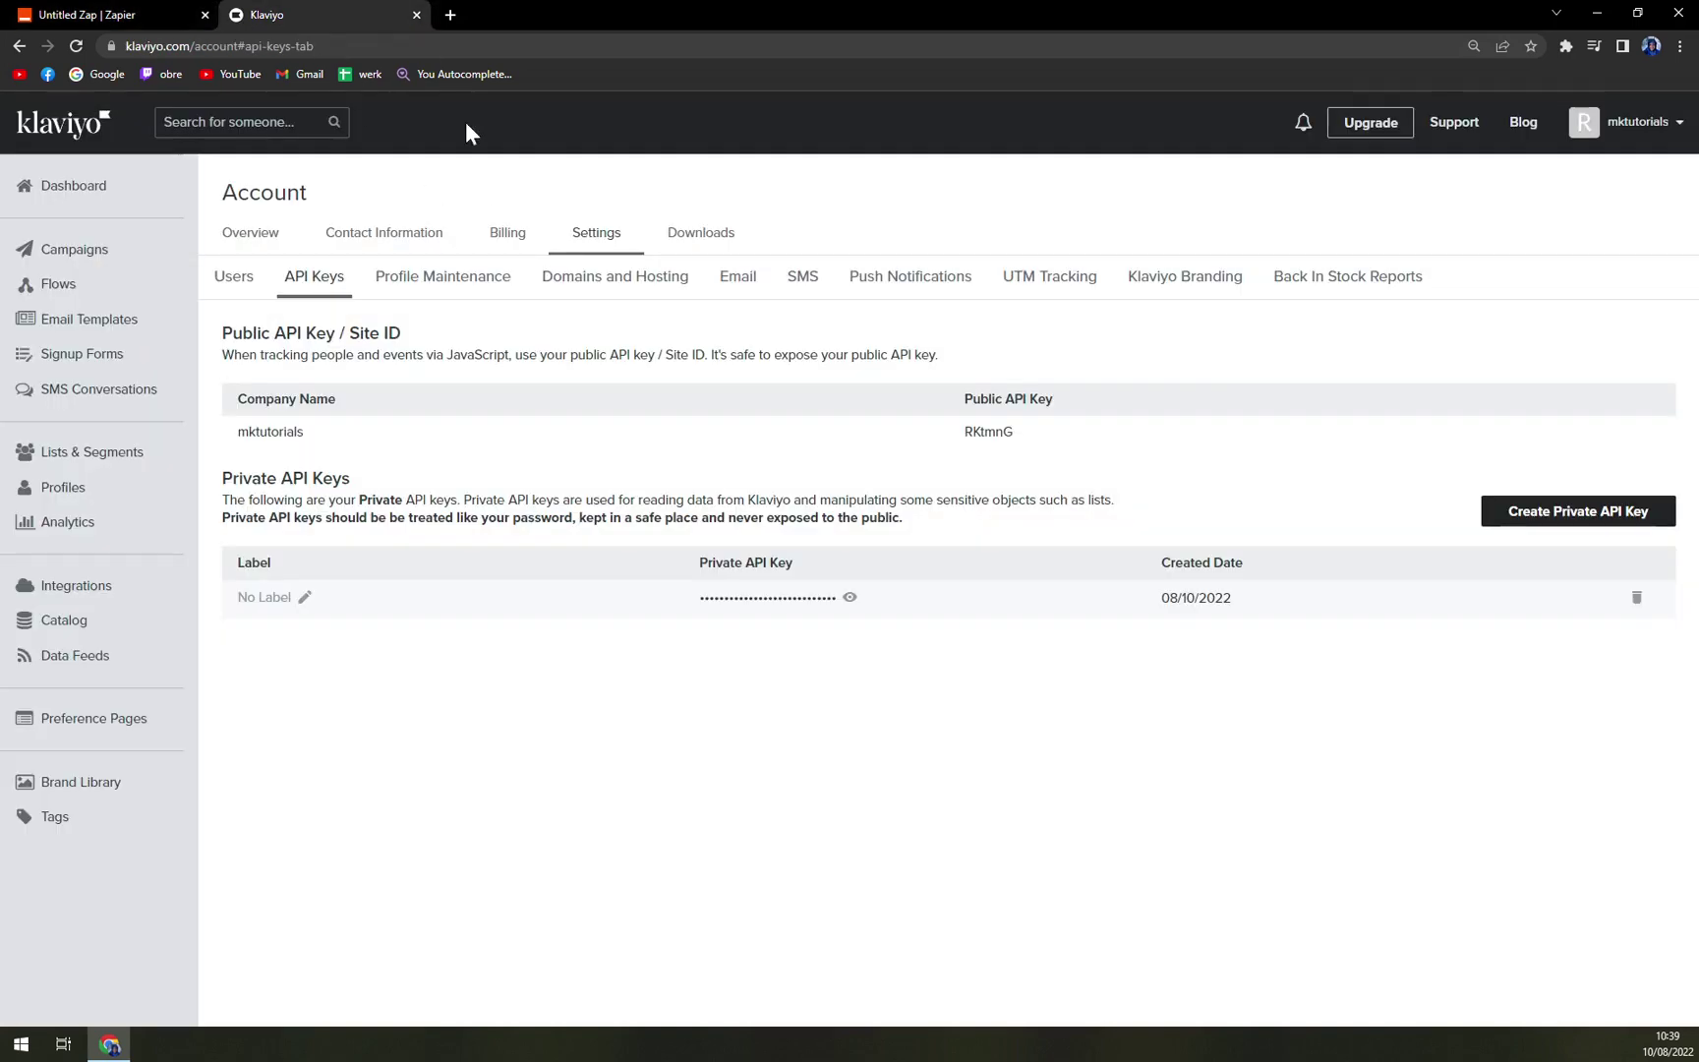
{"action": "left_click", "coordinate": [137, 11]}
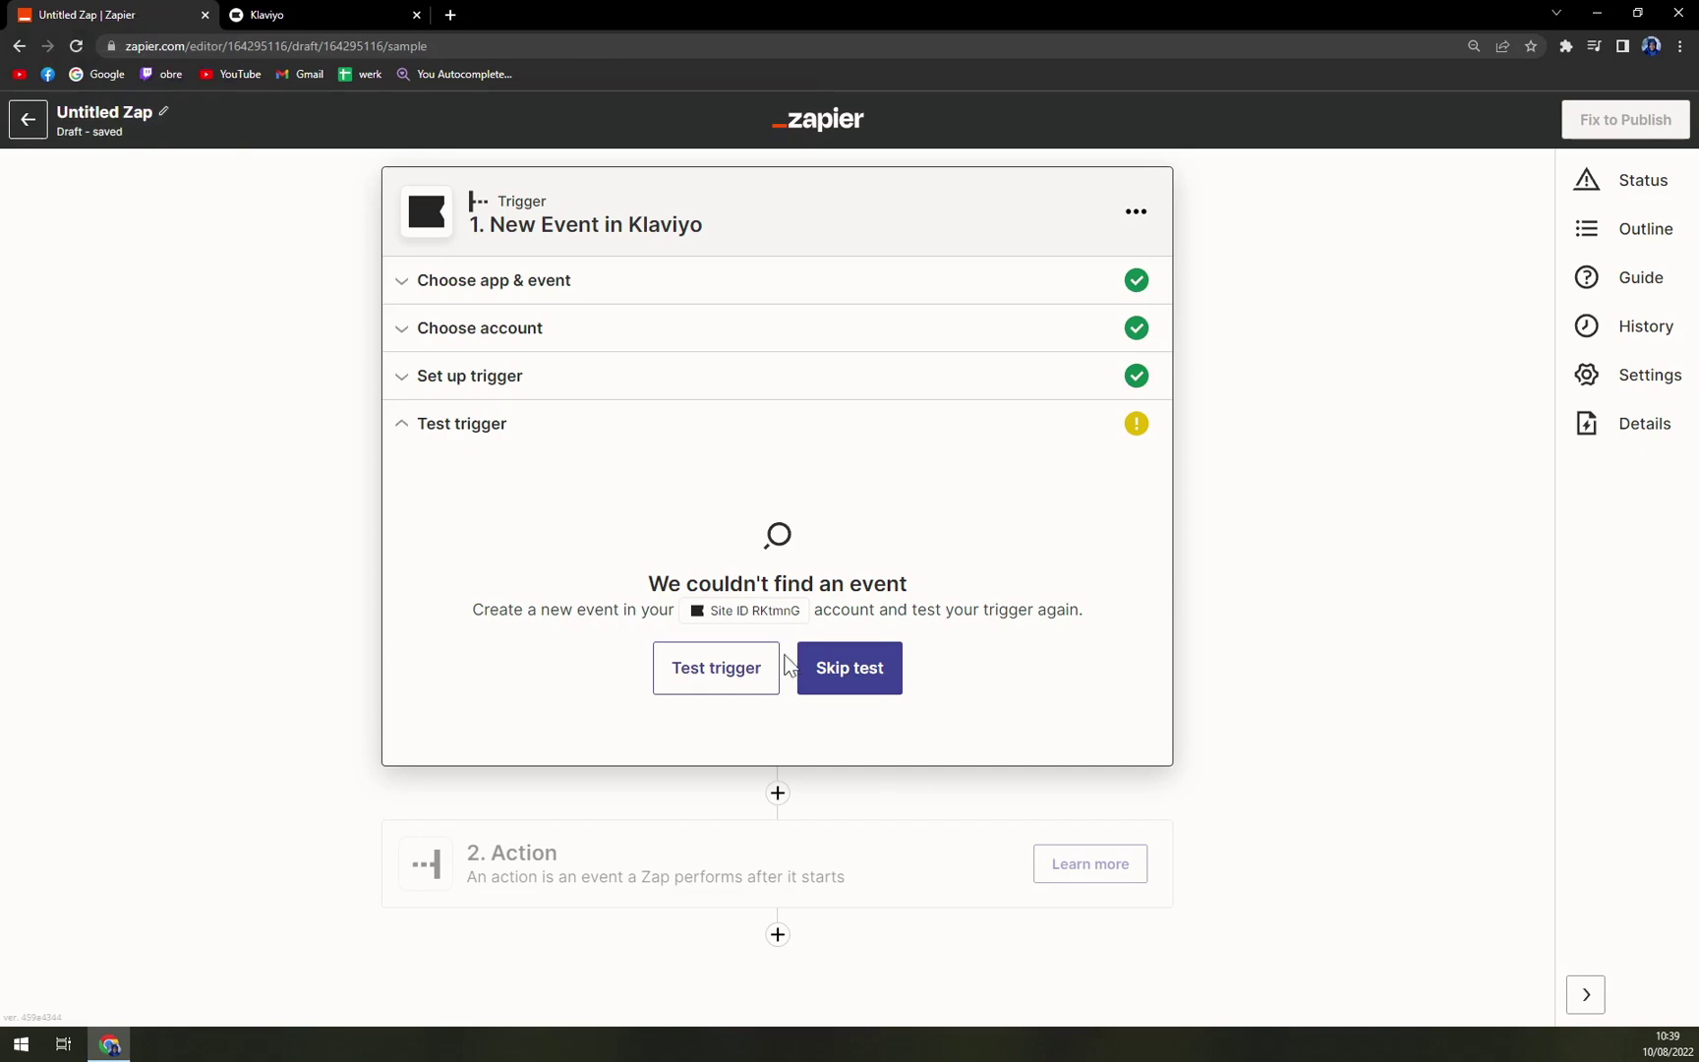
{"action": "left_click", "coordinate": [816, 668]}
{"action": "left_click", "coordinate": [893, 601]}
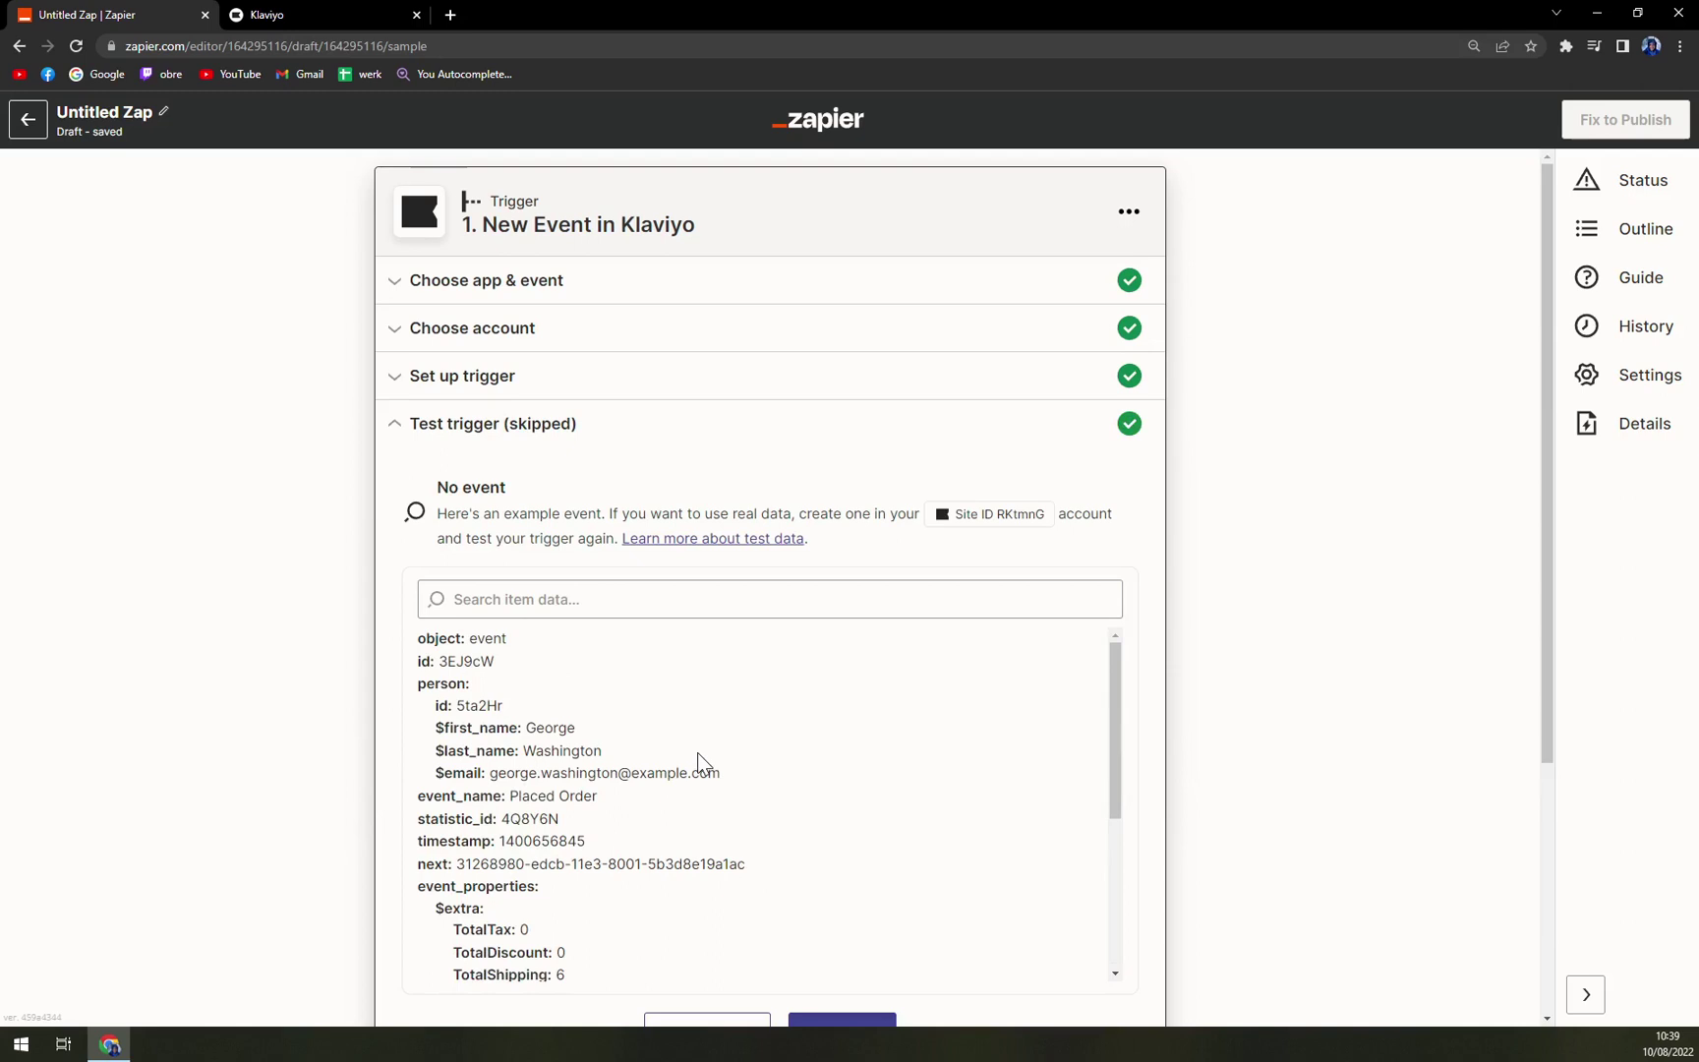
Step: Review the sample Placed Order event data and proceed to the action step
{"action": "scroll", "coordinate": [697, 752], "scroll_direction": "down", "scroll_amount": 4}
{"action": "scroll", "coordinate": [284, 744], "scroll_direction": "down", "scroll_amount": 3}
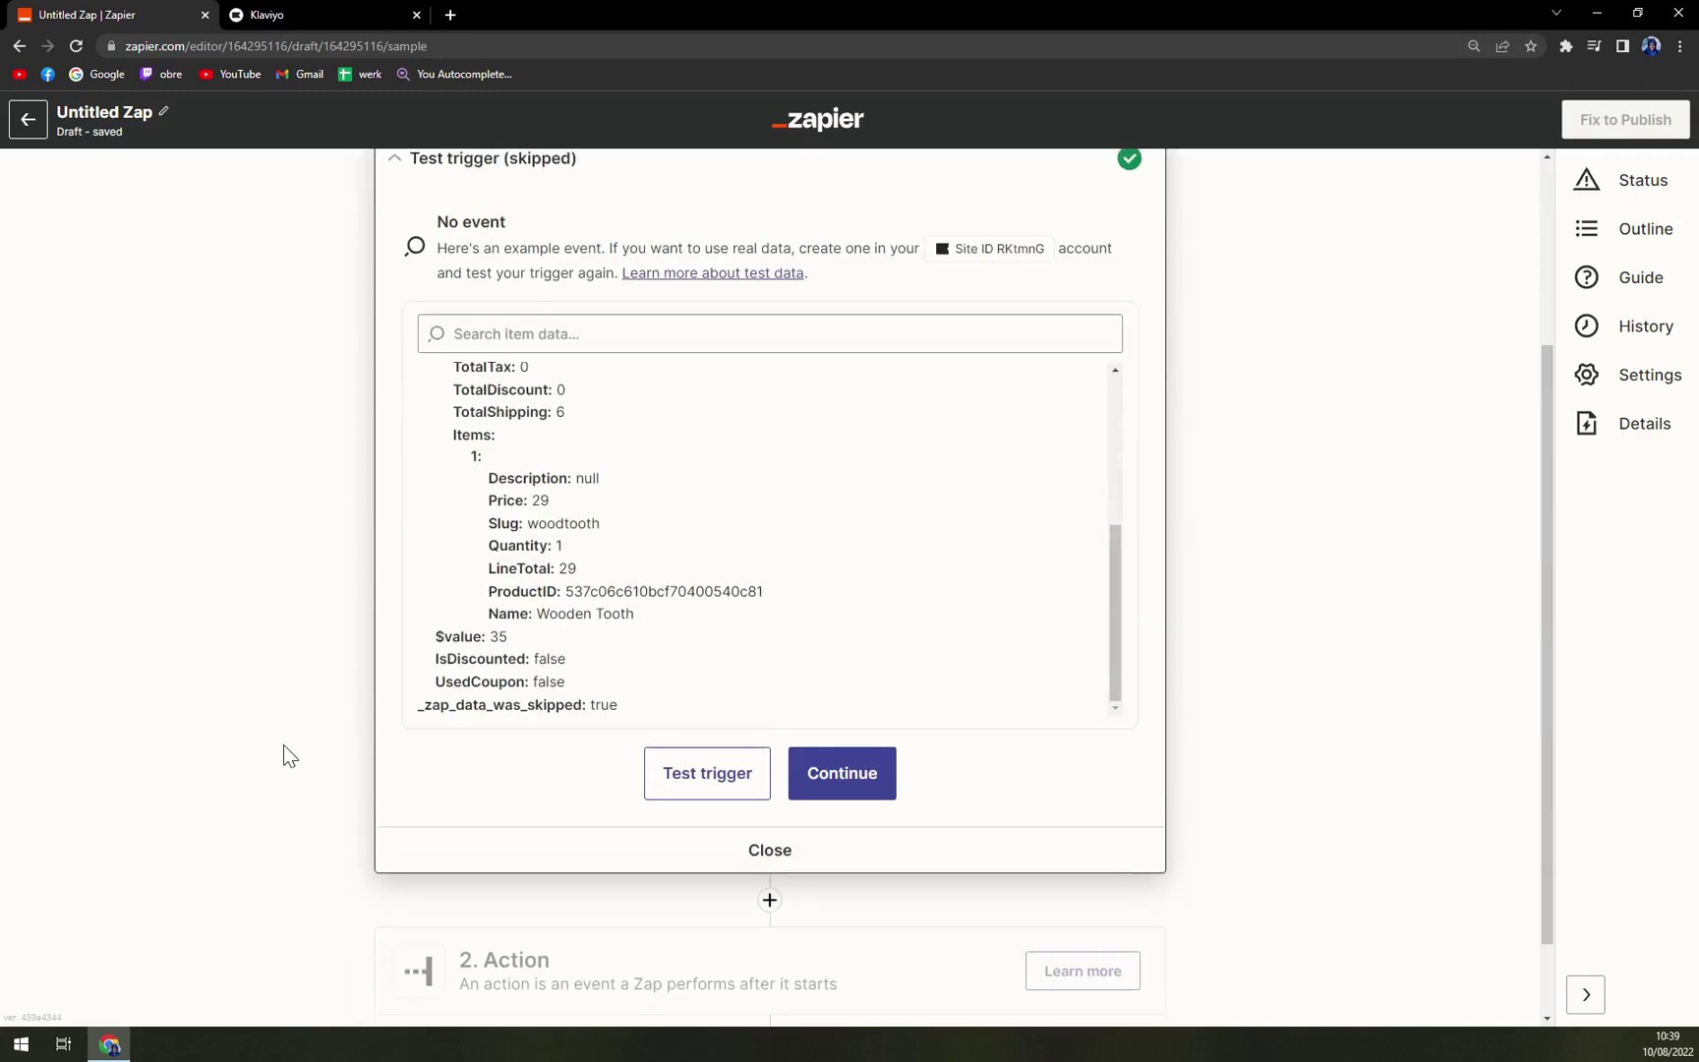
{"action": "scroll", "coordinate": [284, 743], "scroll_direction": "up", "scroll_amount": 2}
{"action": "scroll", "coordinate": [284, 743], "scroll_direction": "down", "scroll_amount": 2}
{"action": "scroll", "coordinate": [842, 804], "scroll_direction": "up", "scroll_amount": 2}
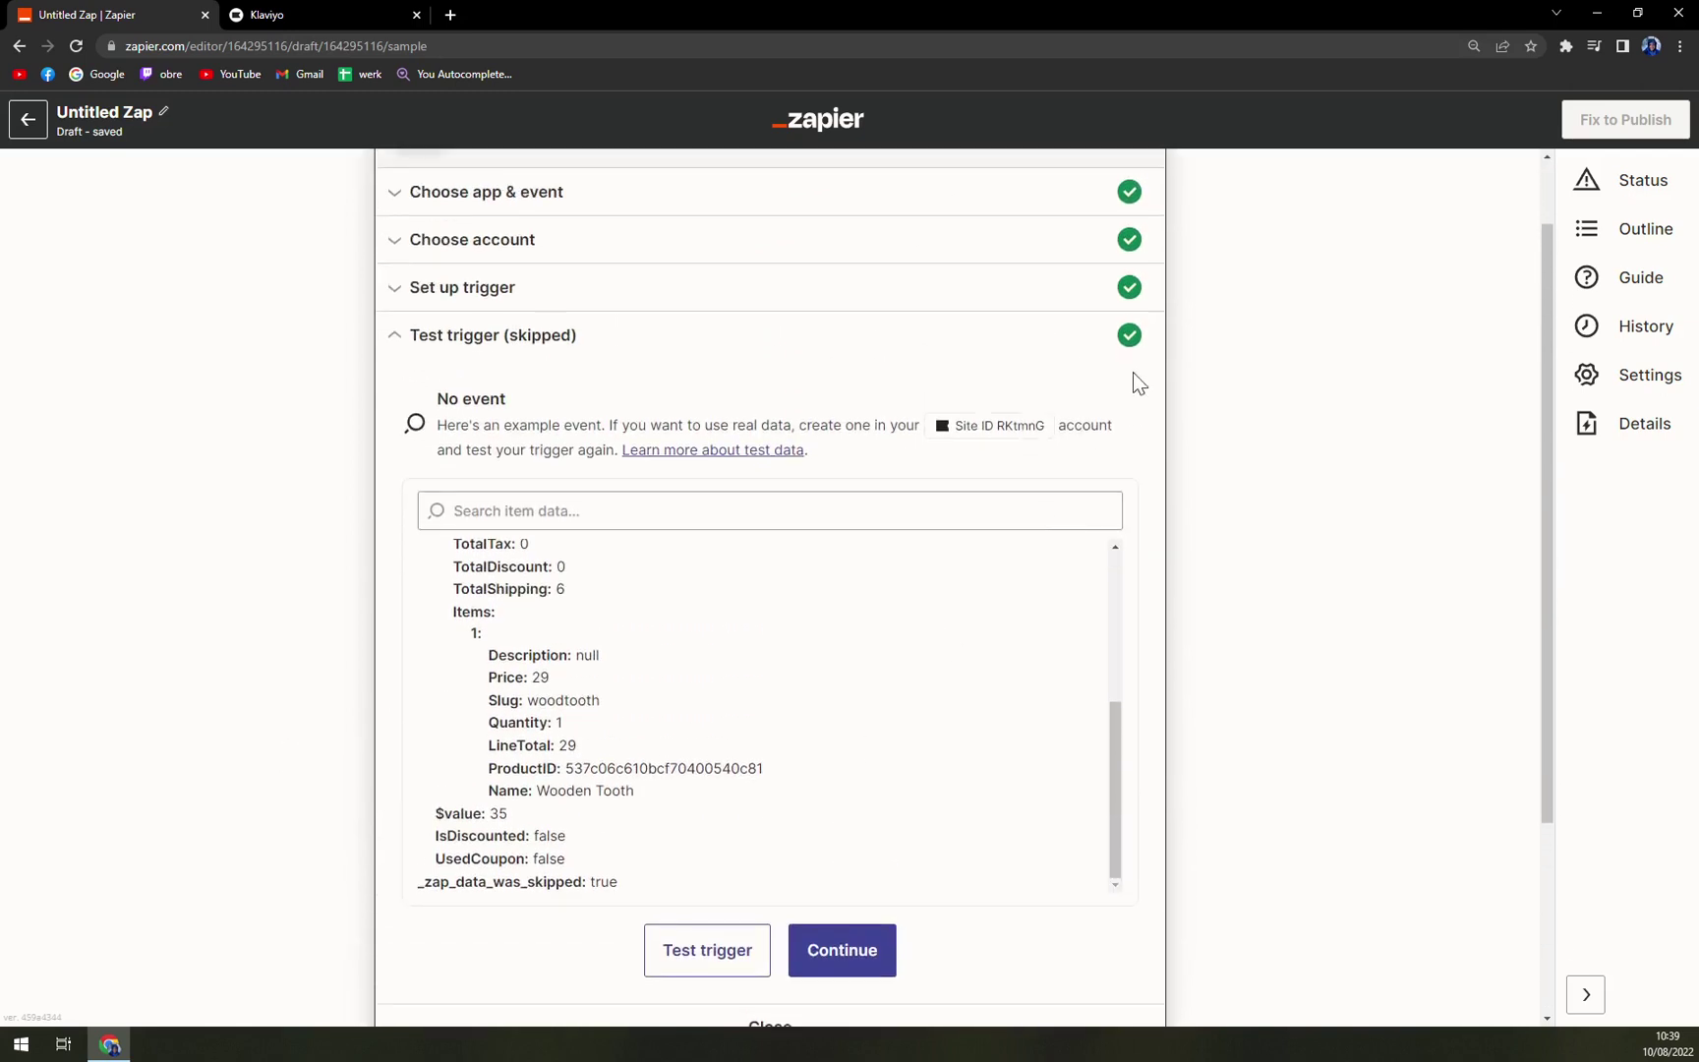
{"action": "scroll", "coordinate": [885, 748], "scroll_direction": "down", "scroll_amount": 1}
{"action": "left_click", "coordinate": [841, 863]}
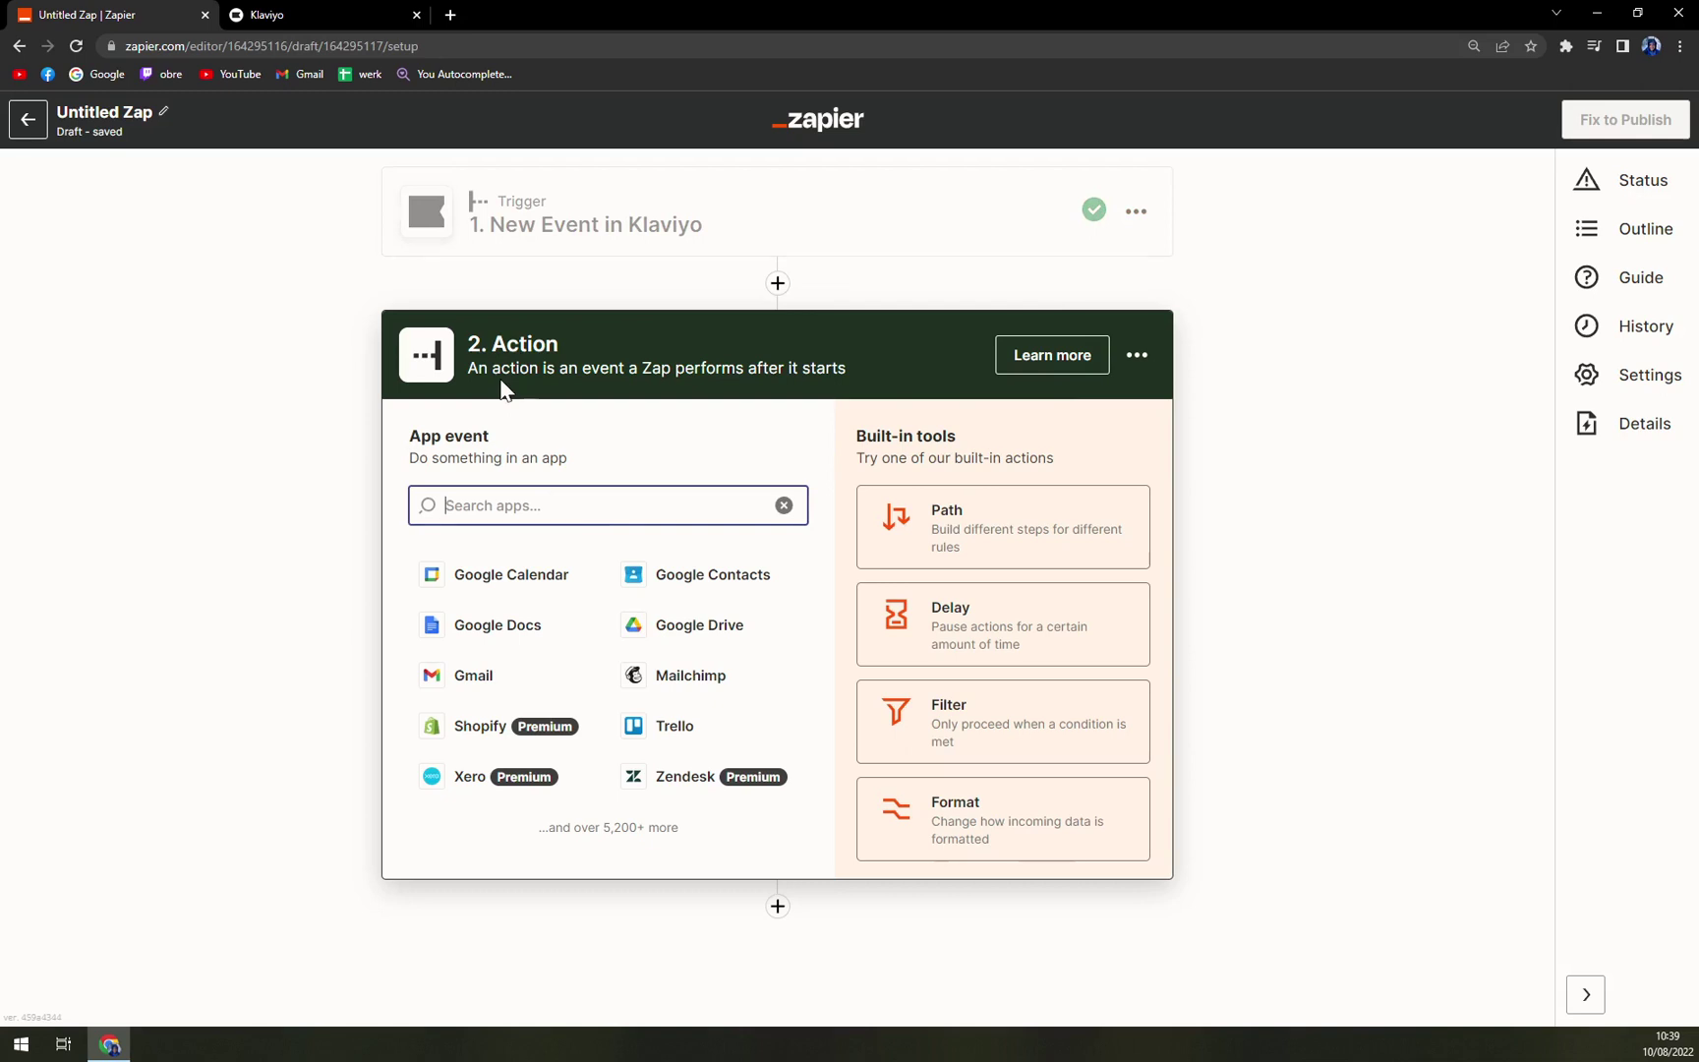
Step: Choose Magento with the Create Category event as the action and continue to account sign-in
{"action": "type", "text": "magento"}
{"action": "left_click", "coordinate": [474, 582]}
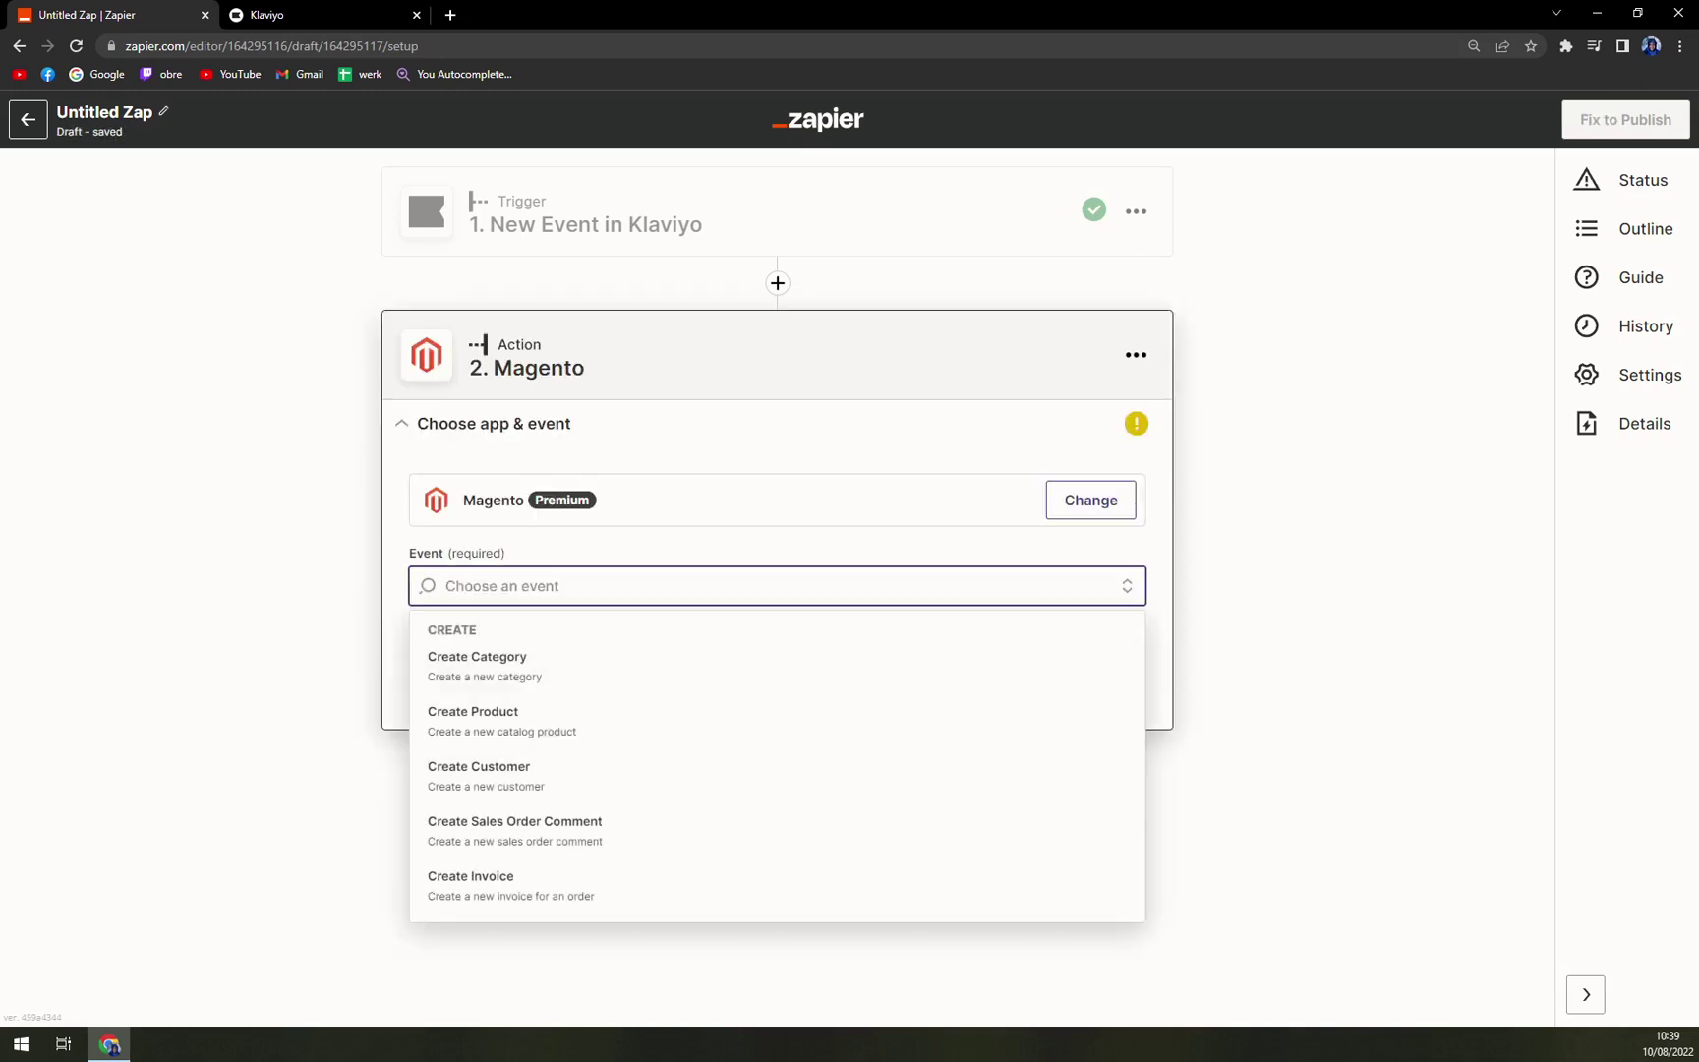
{"action": "left_click", "coordinate": [551, 681]}
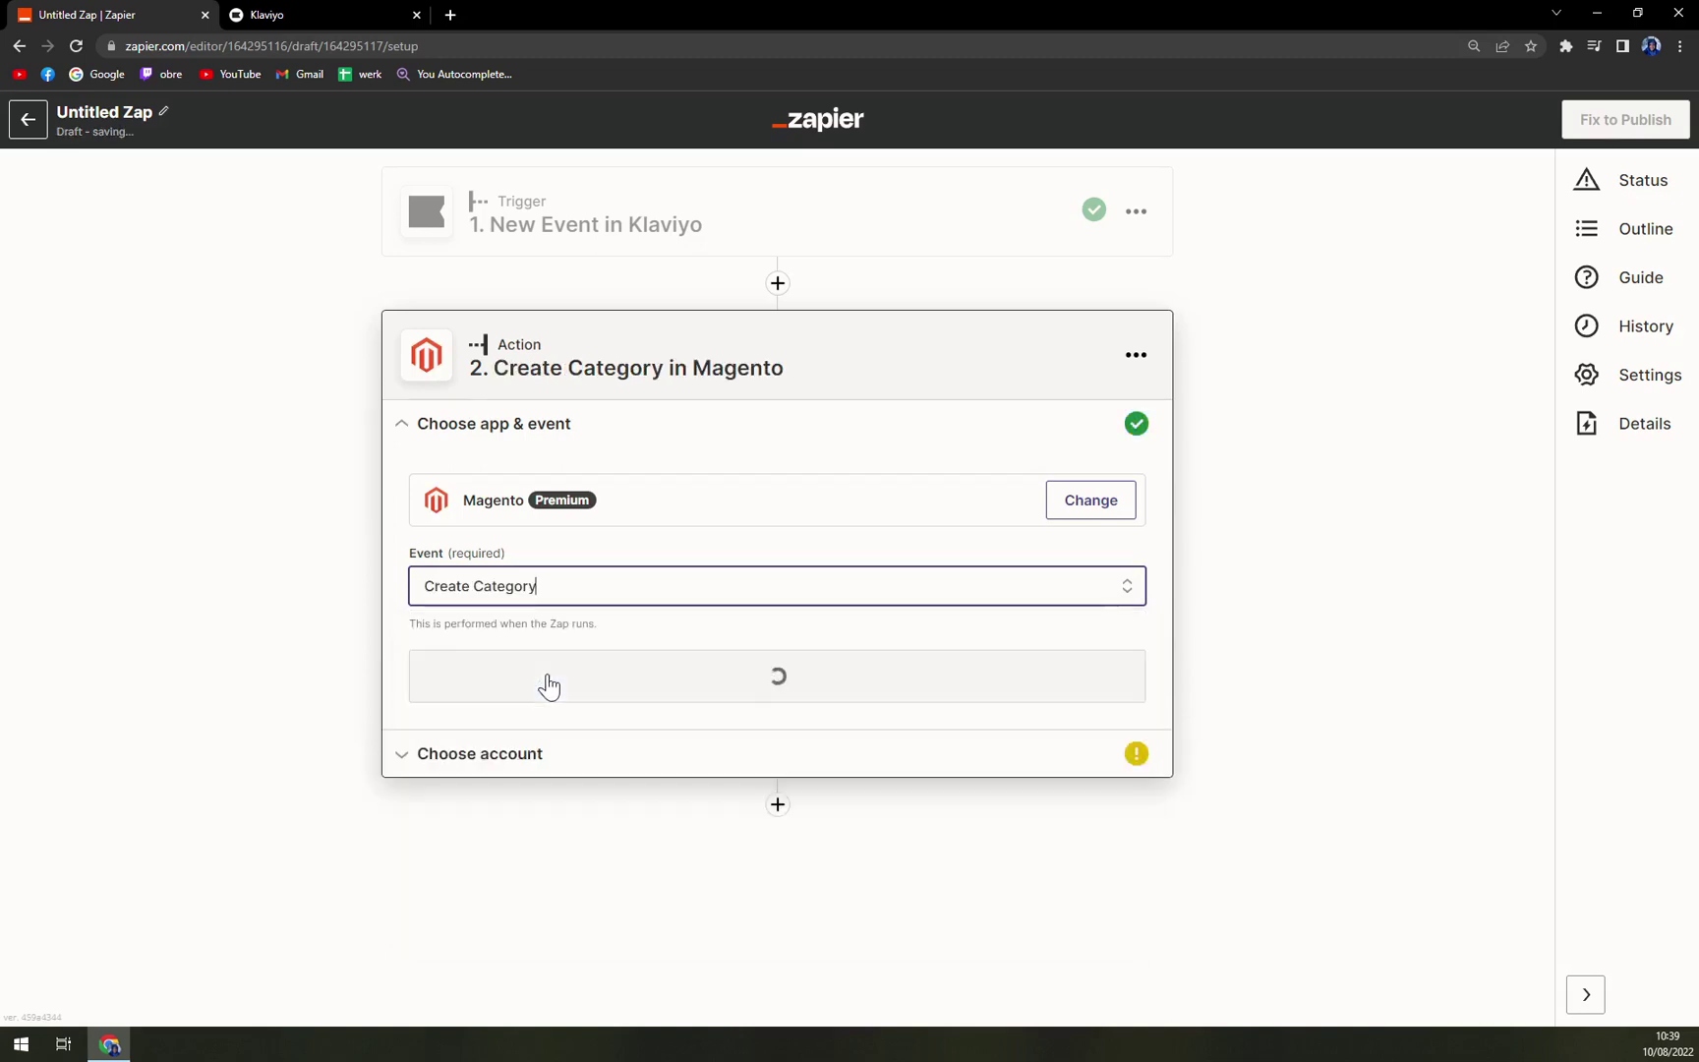
{"action": "left_click", "coordinate": [753, 700]}
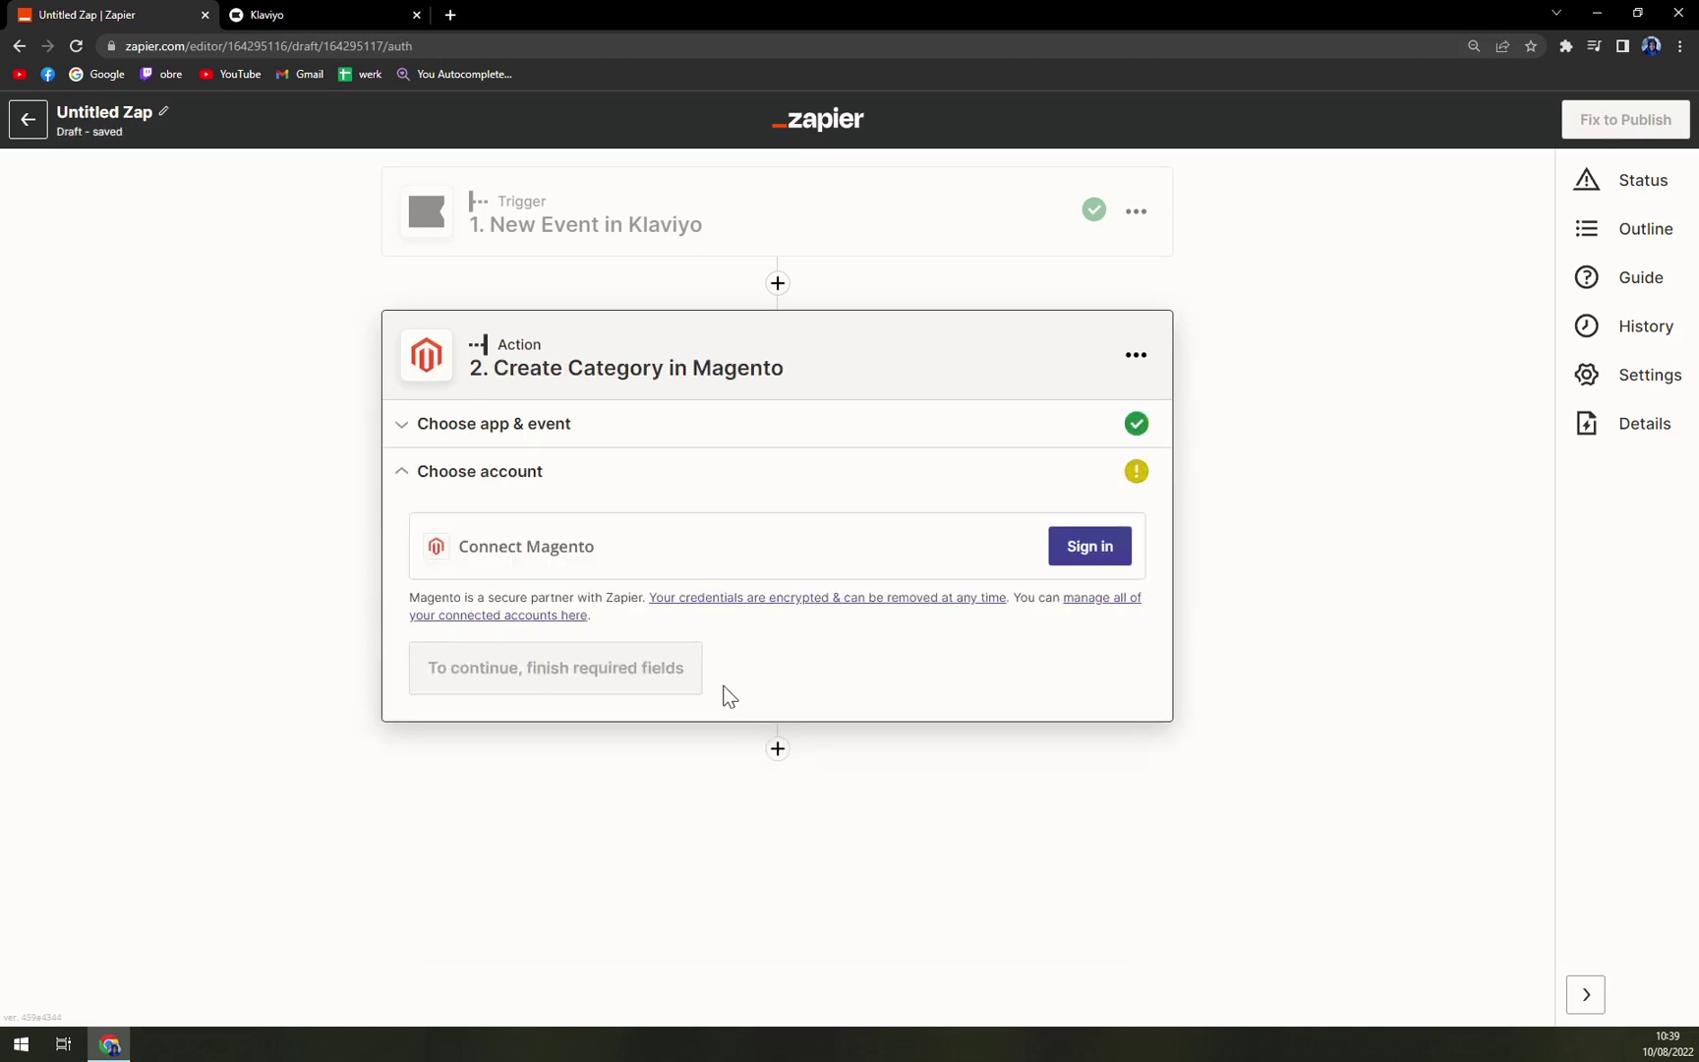